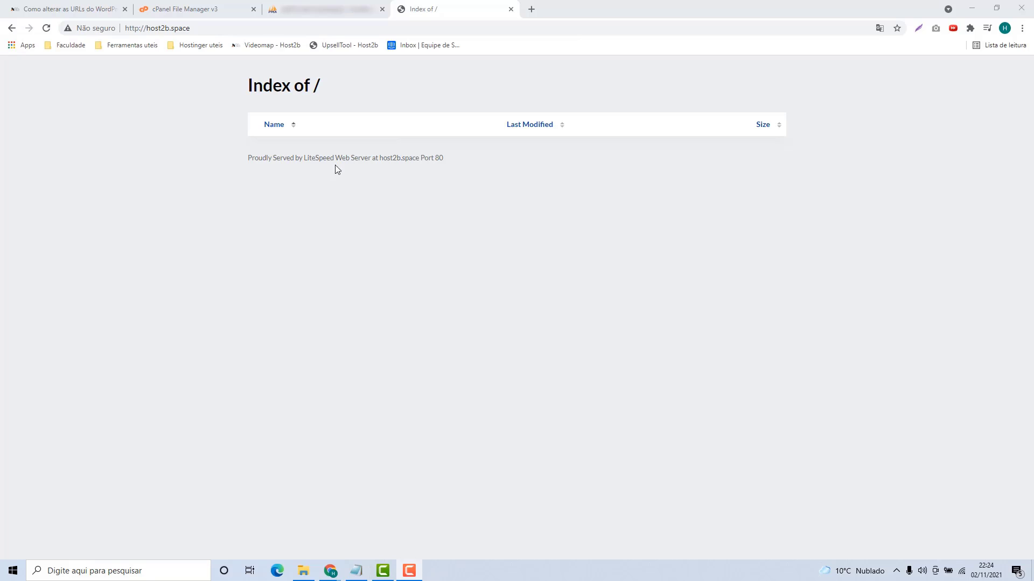
- Examine the hosting account's home directory, the blogdopq_wp database in phpMyAdmin, and the Notepad note with the database credentials
left_click(224, 10)
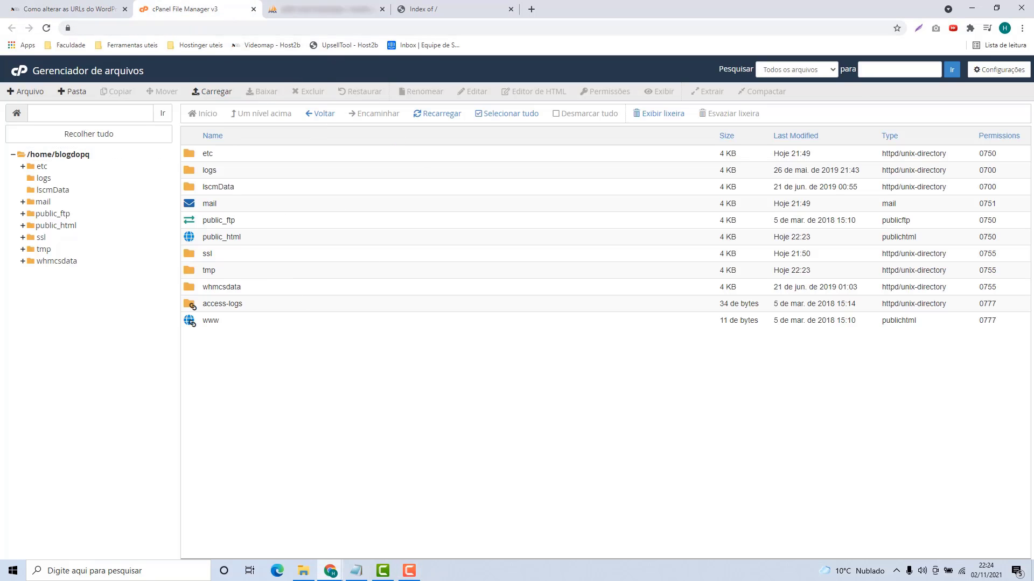
left_click(335, 8)
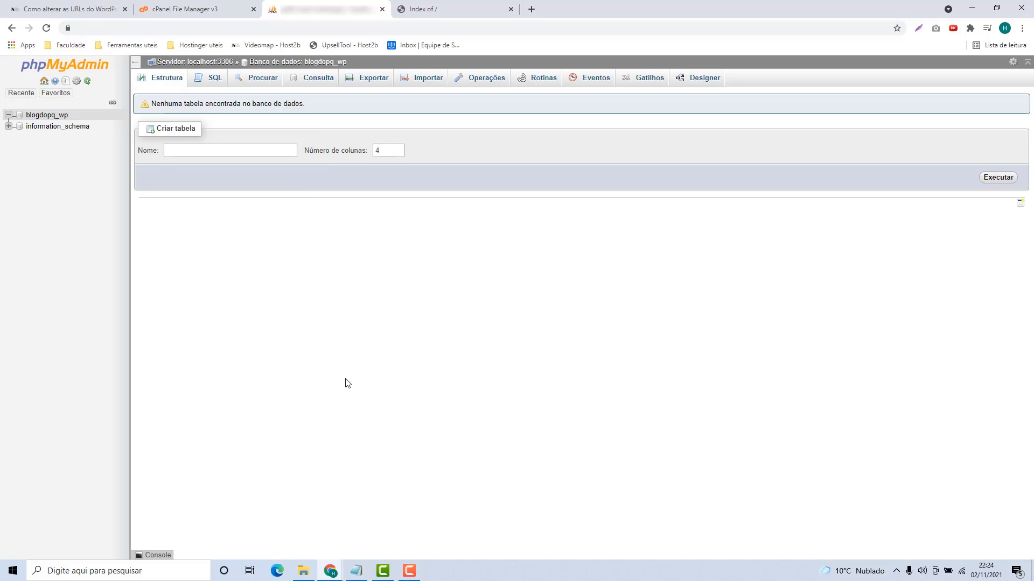
mouse_move(364, 566)
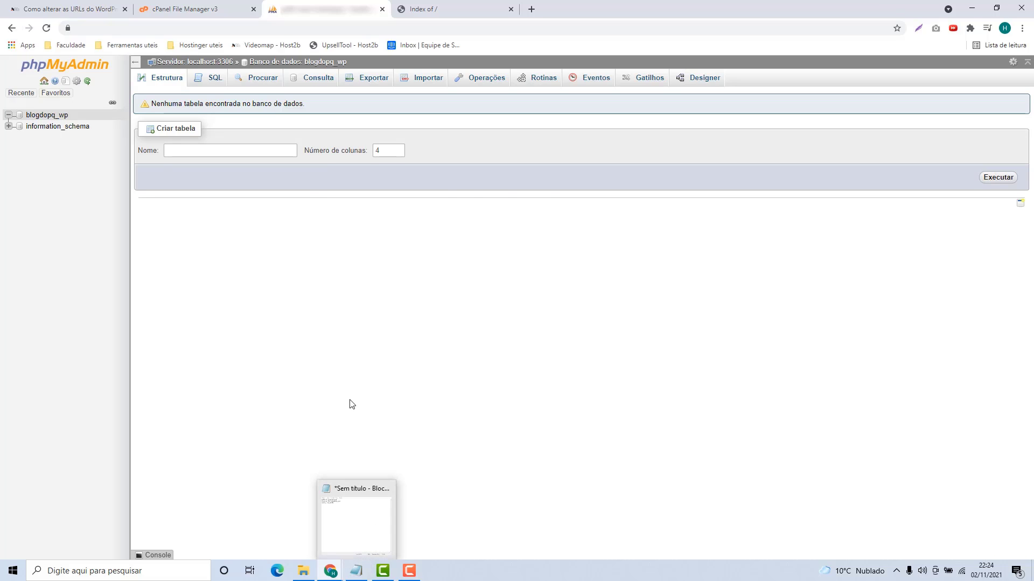
left_click(346, 510)
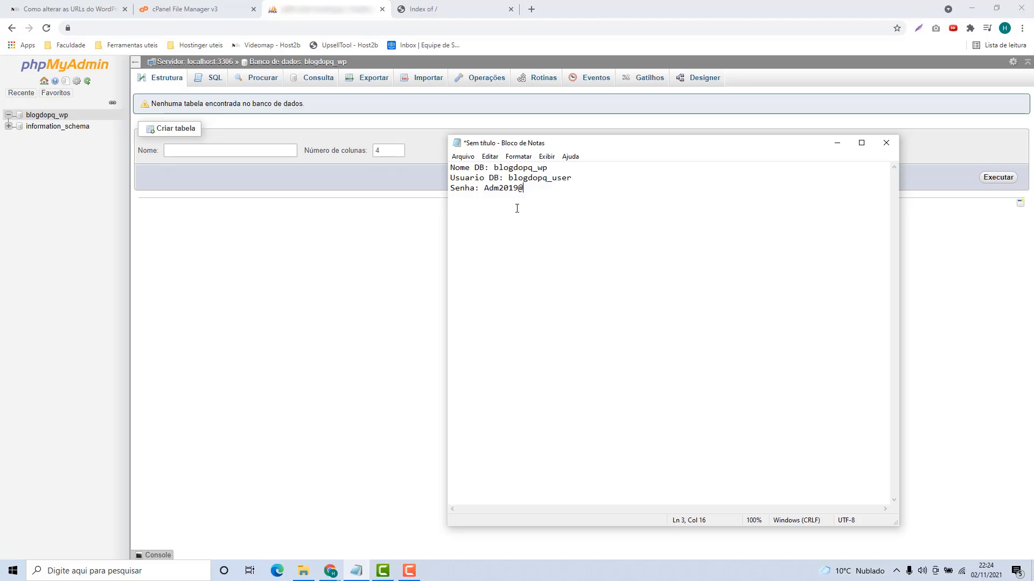
key("ctrl+a")
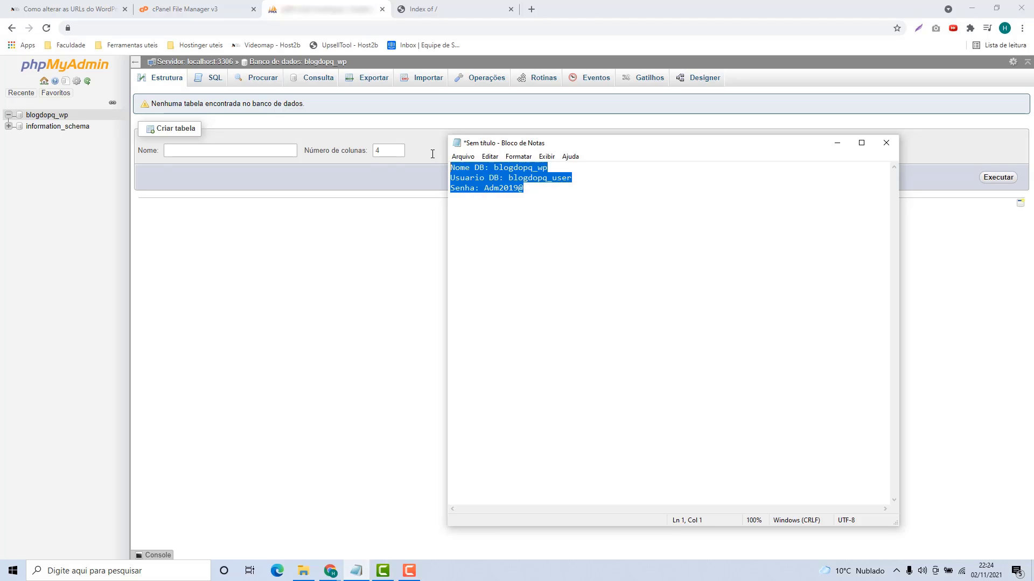
left_click(531, 237)
left_click(352, 277)
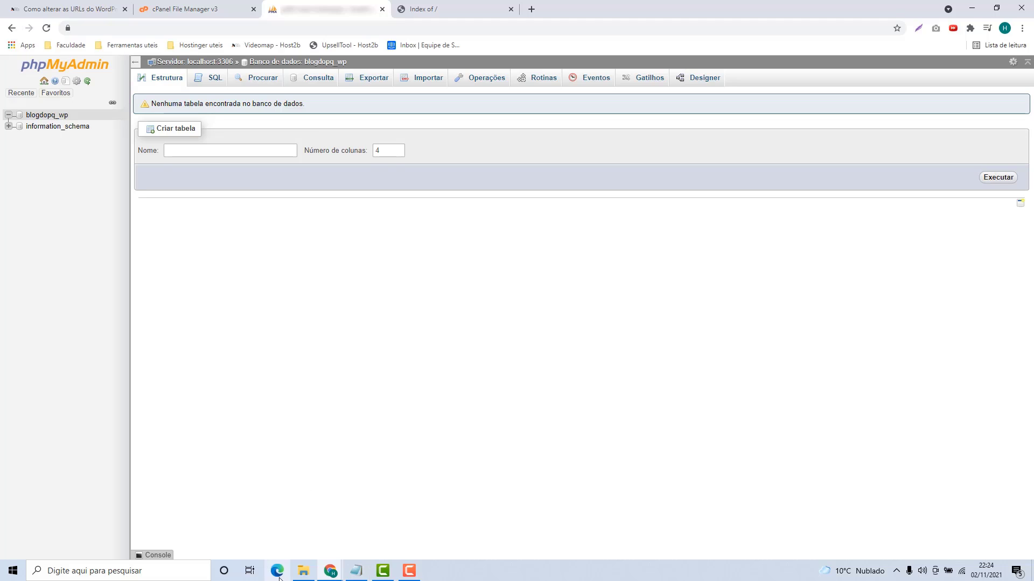
- Launch the XAMPP Control Panel and start the Apache and MySQL modules
left_click(166, 572)
type("xa")
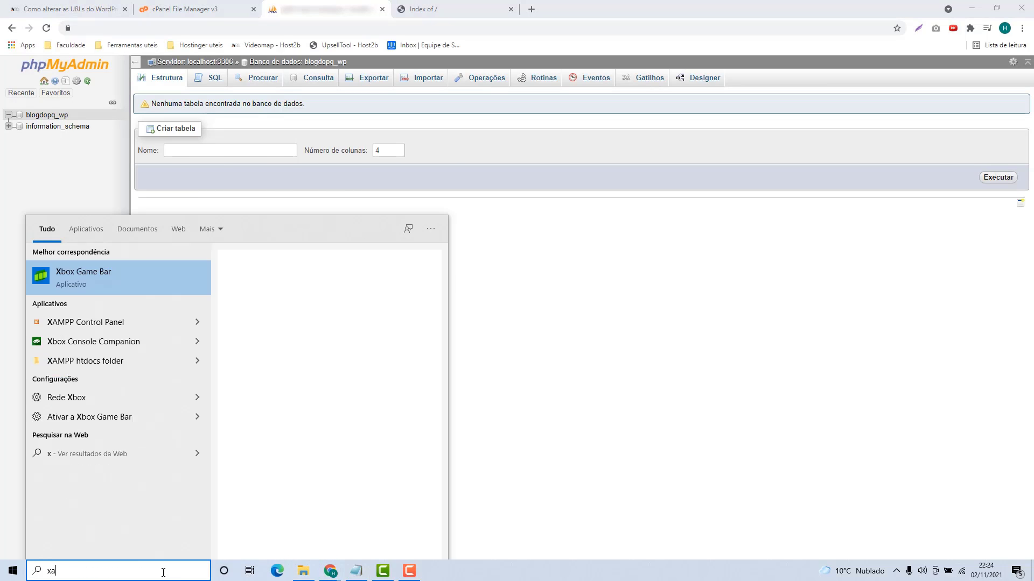
type("mpp")
key("Return")
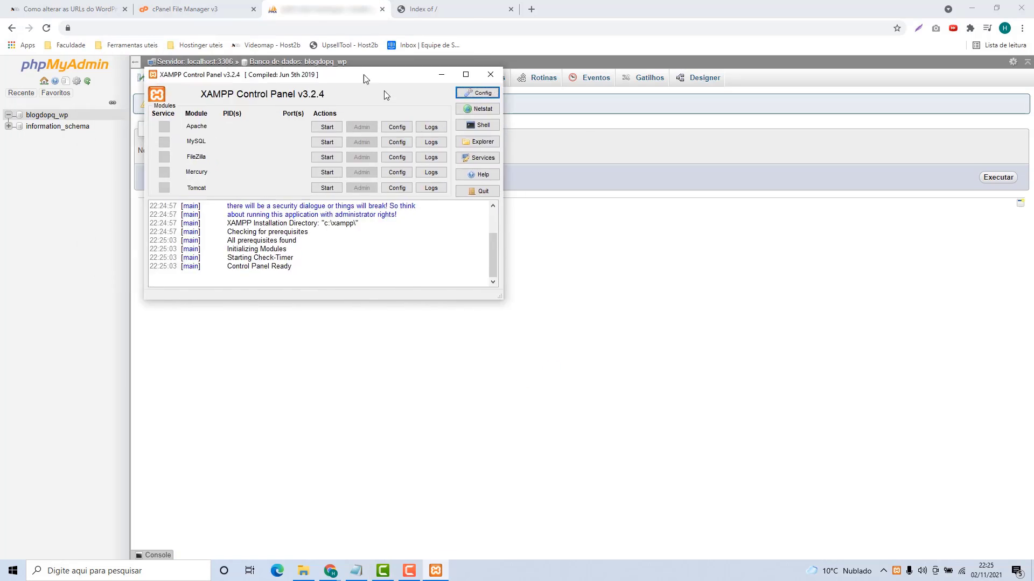
left_click_drag(363, 76, 566, 196)
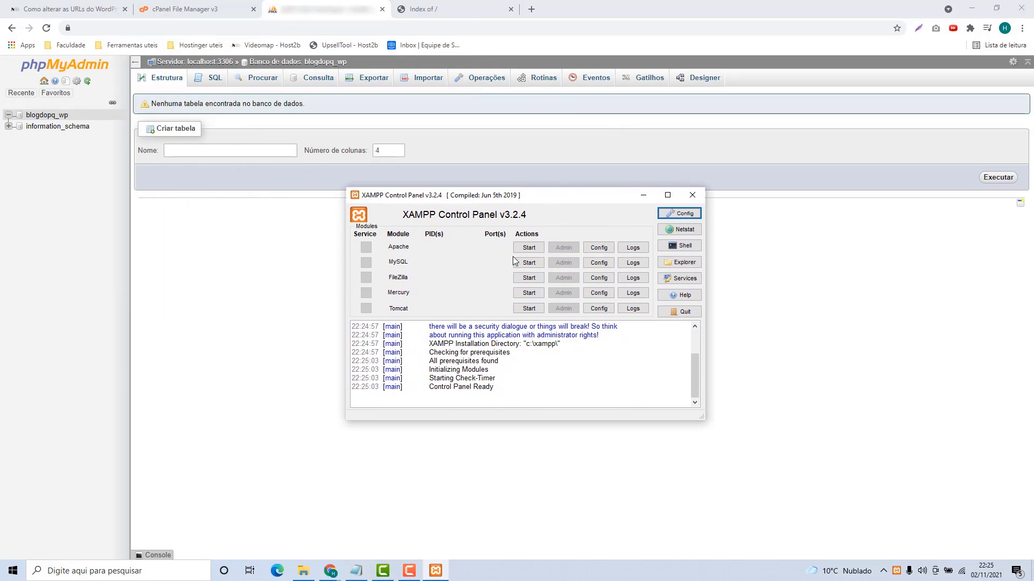
left_click(529, 249)
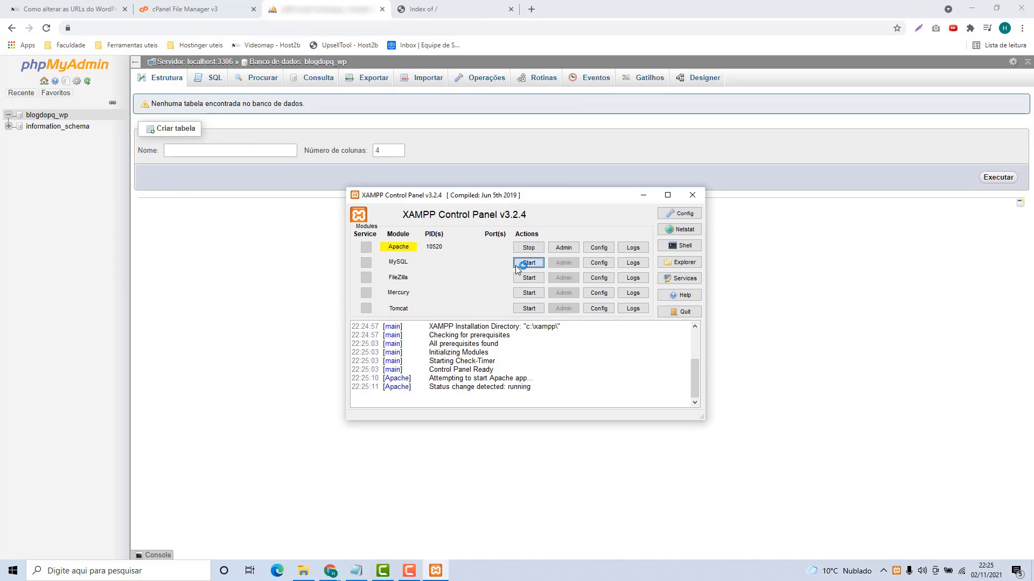
left_click(516, 266)
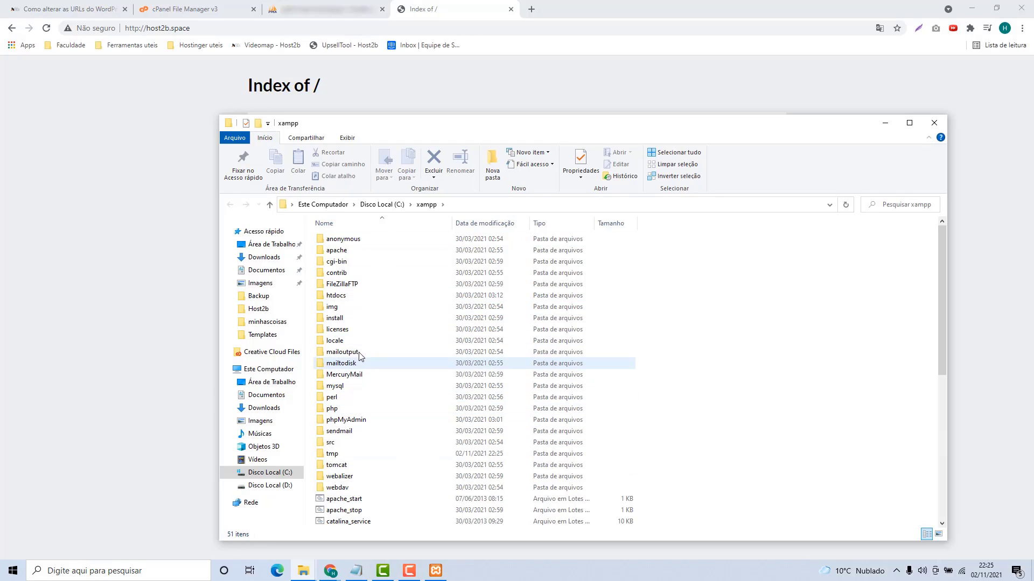
- In File Explorer, open the local WordPress folder at C:\xampp\htdocs\wp
left_click(265, 245)
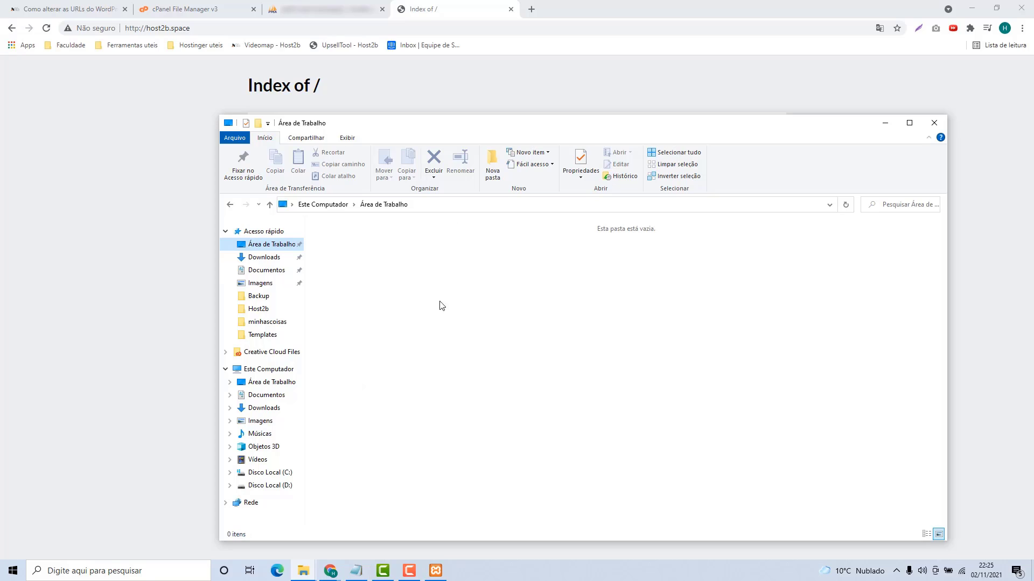
left_click(271, 473)
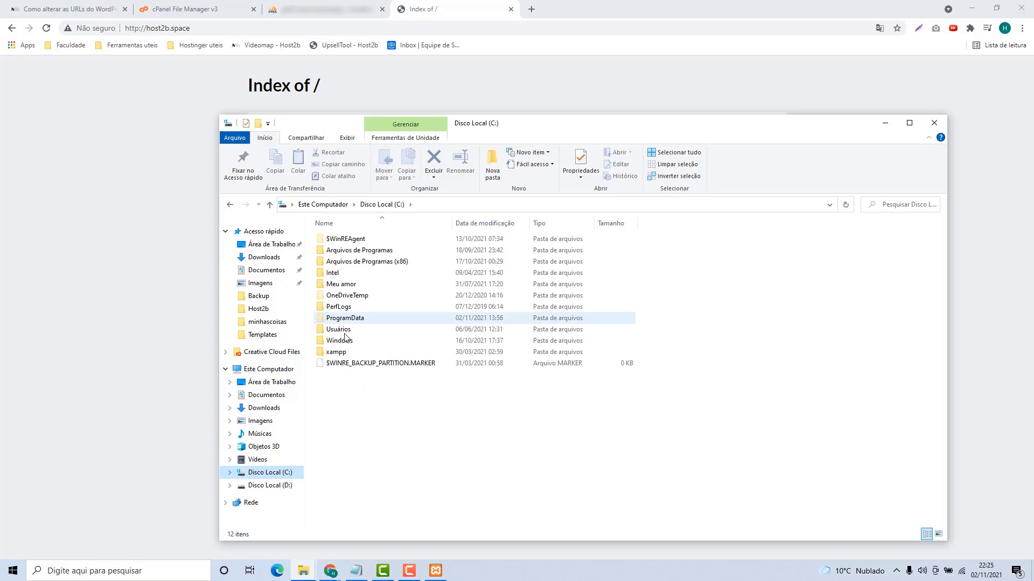
double_click(329, 353)
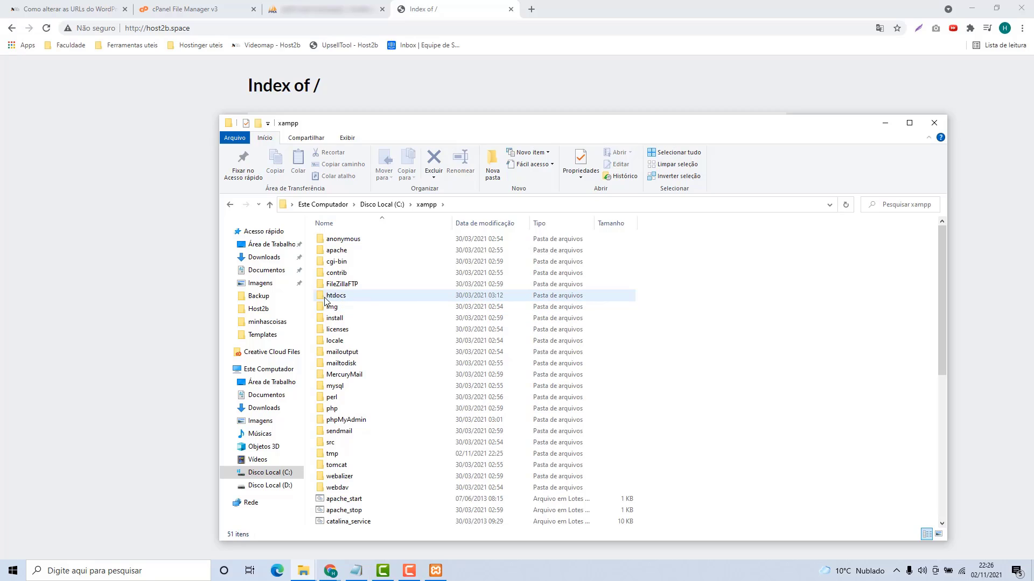
mouse_move(336, 298)
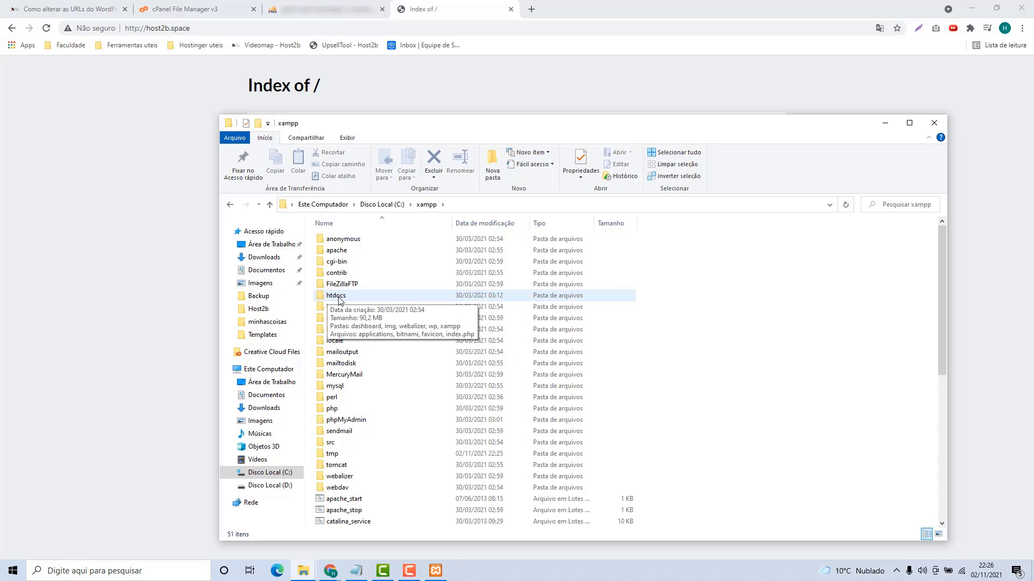
double_click(339, 299)
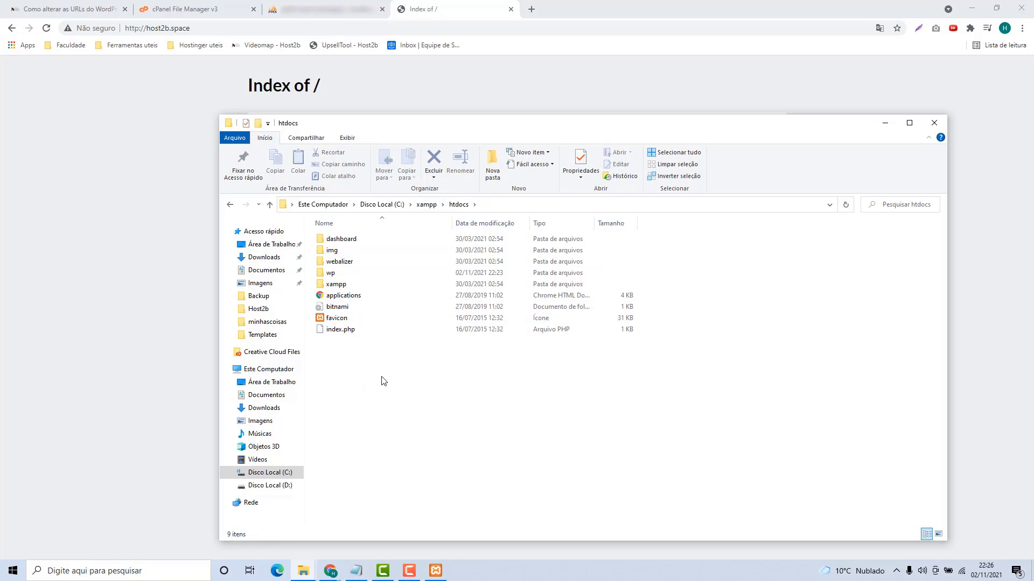
double_click(340, 276)
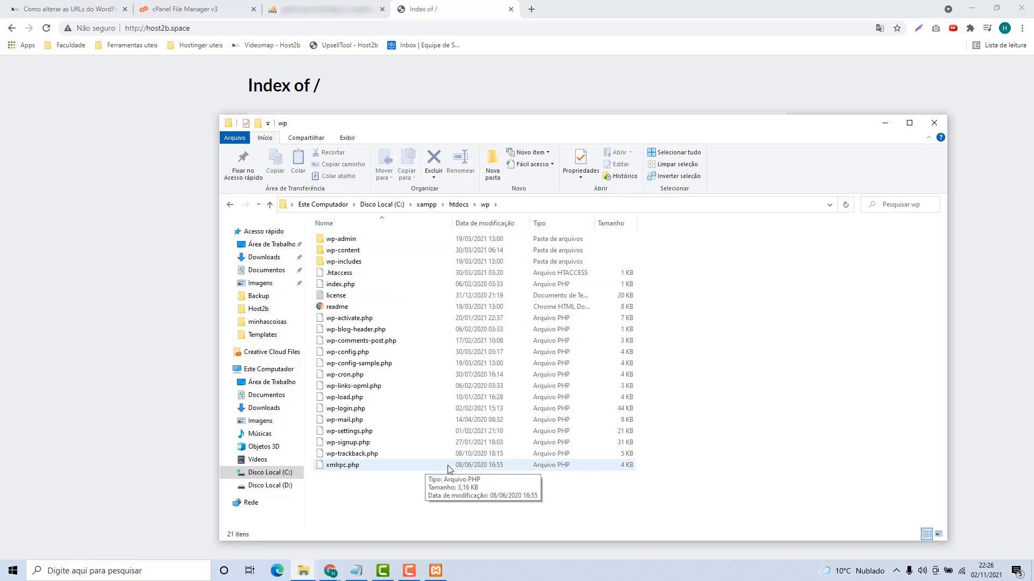
- Compress all files and folders of the local WordPress site into a ZIP archive named wp.zip
left_click_drag(431, 491, 360, 123)
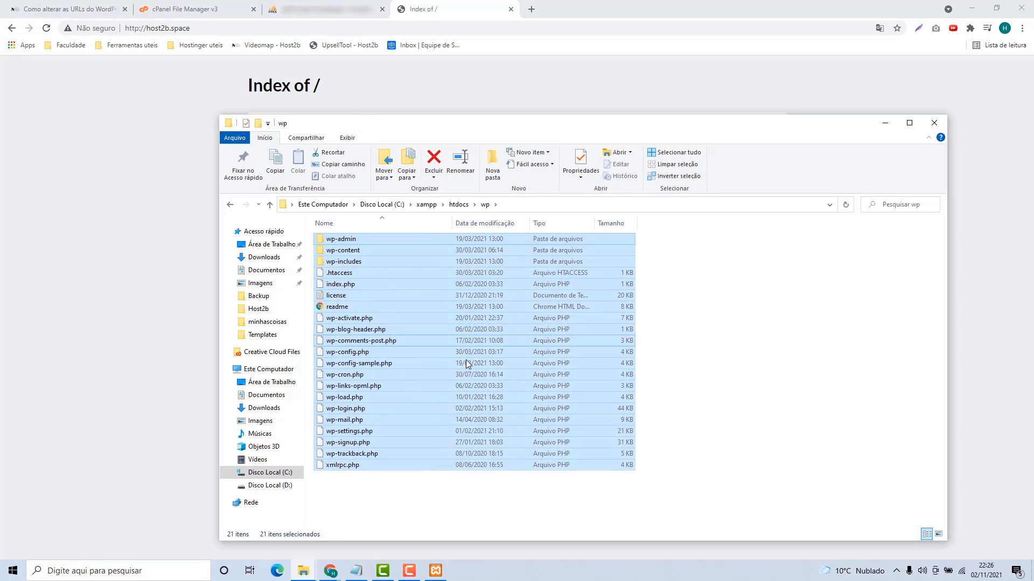
left_click(409, 486)
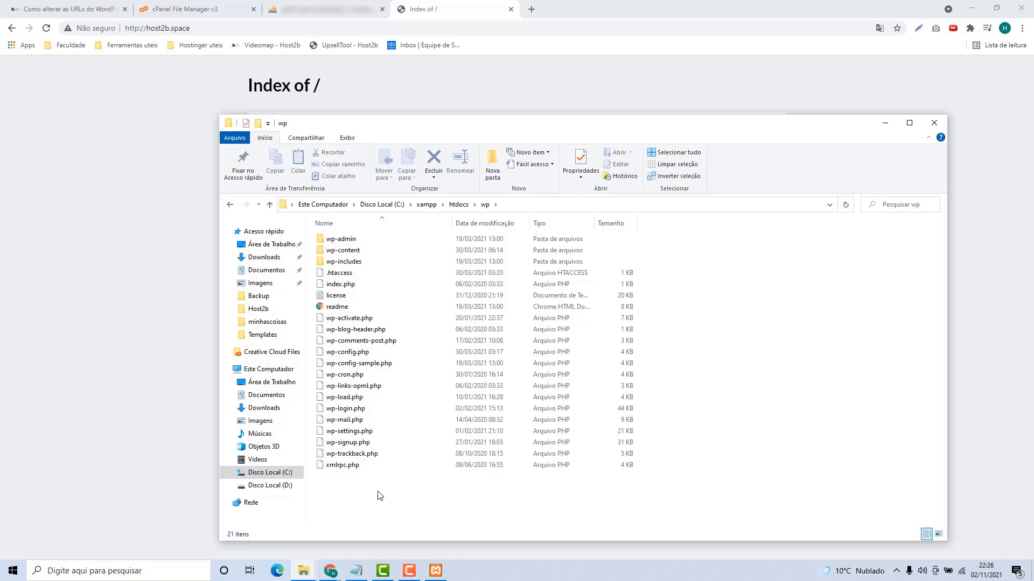
left_click_drag(380, 496, 360, 232)
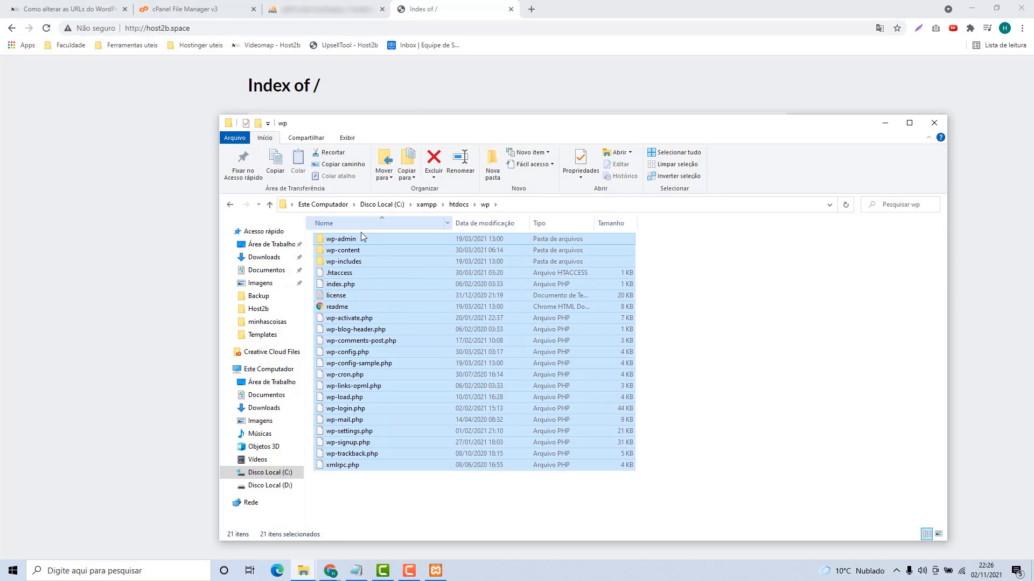
right_click(355, 240)
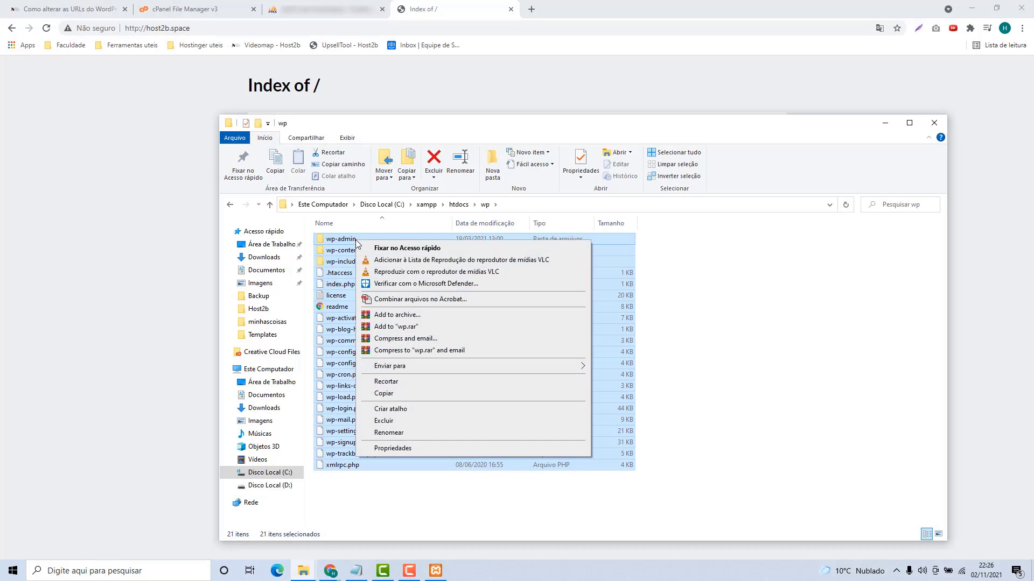
left_click(384, 316)
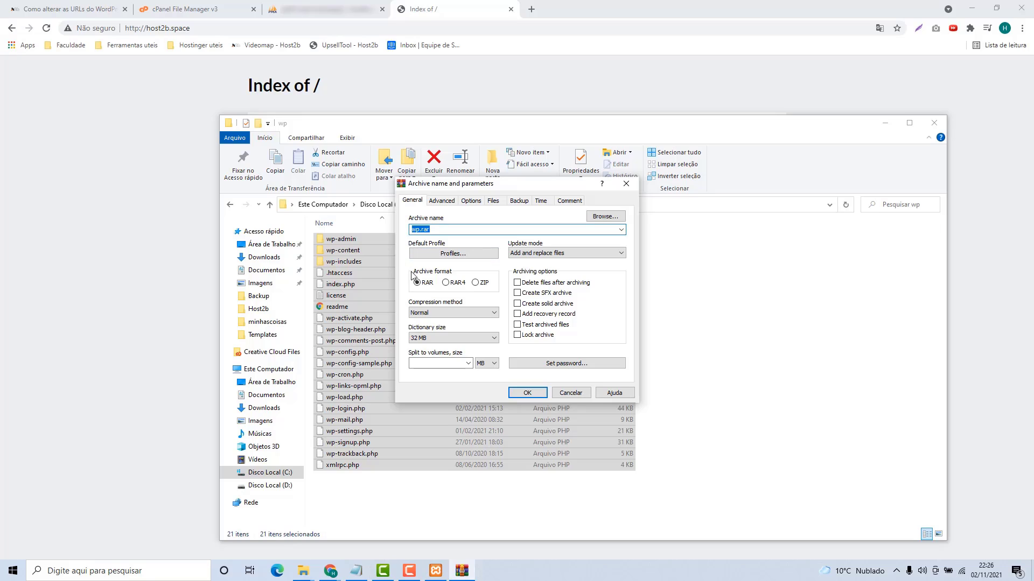
left_click(476, 283)
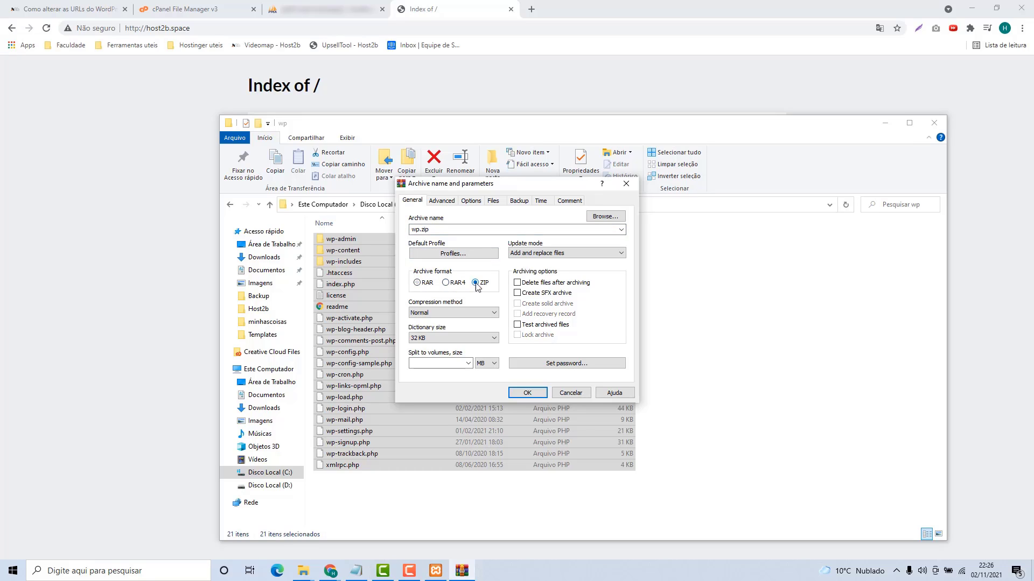
left_click(512, 395)
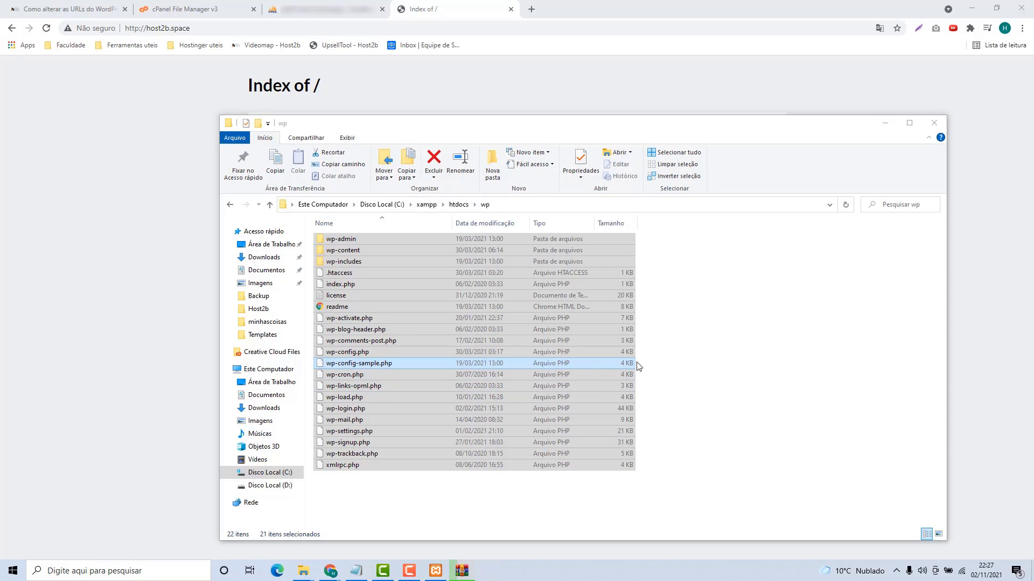
left_click(665, 374)
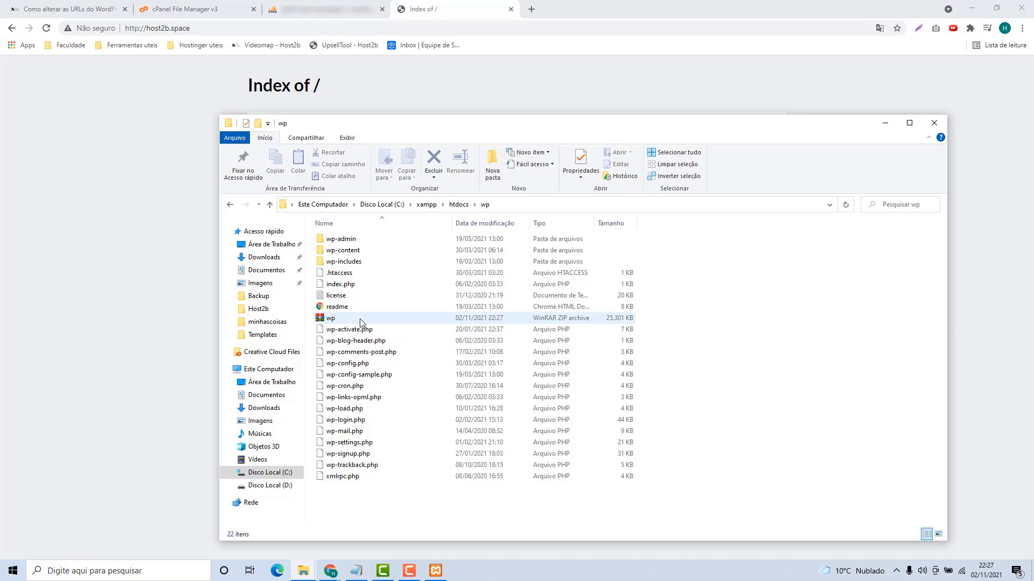
left_click(339, 318)
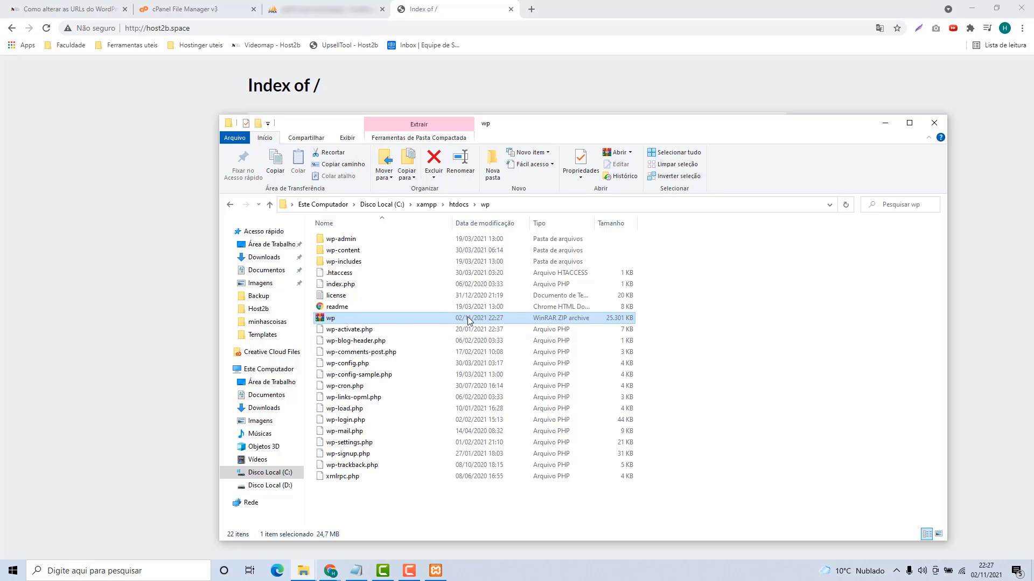
- Switch to the cPanel File Manager and upload wp.zip from the local wp folder into public_html
left_click(195, 12)
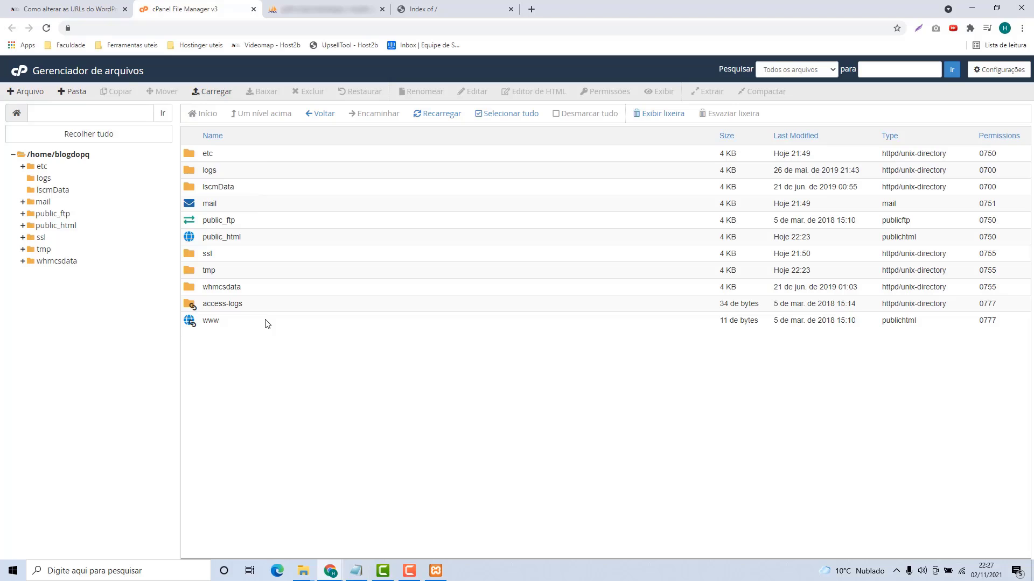
double_click(253, 242)
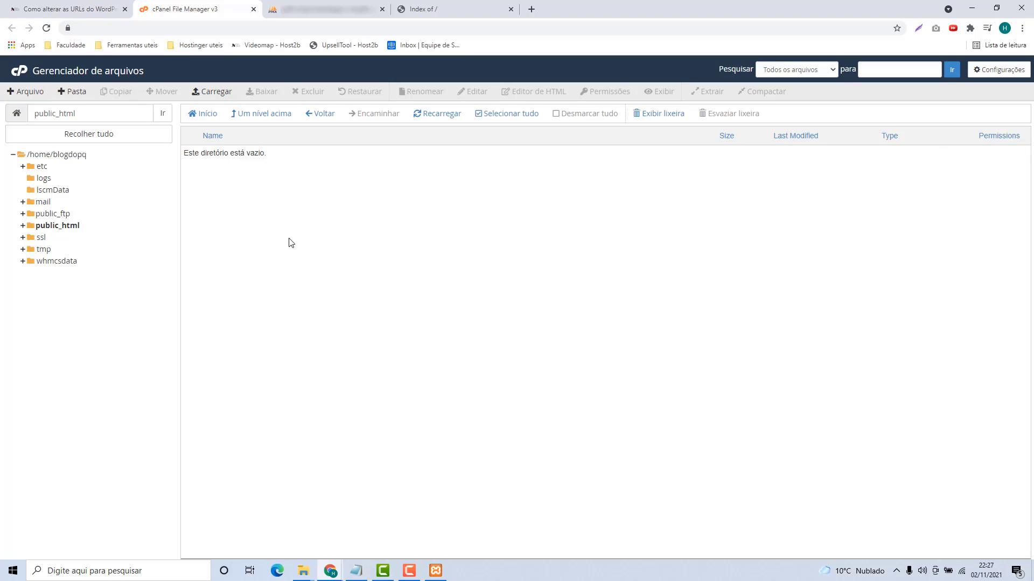
left_click(214, 94)
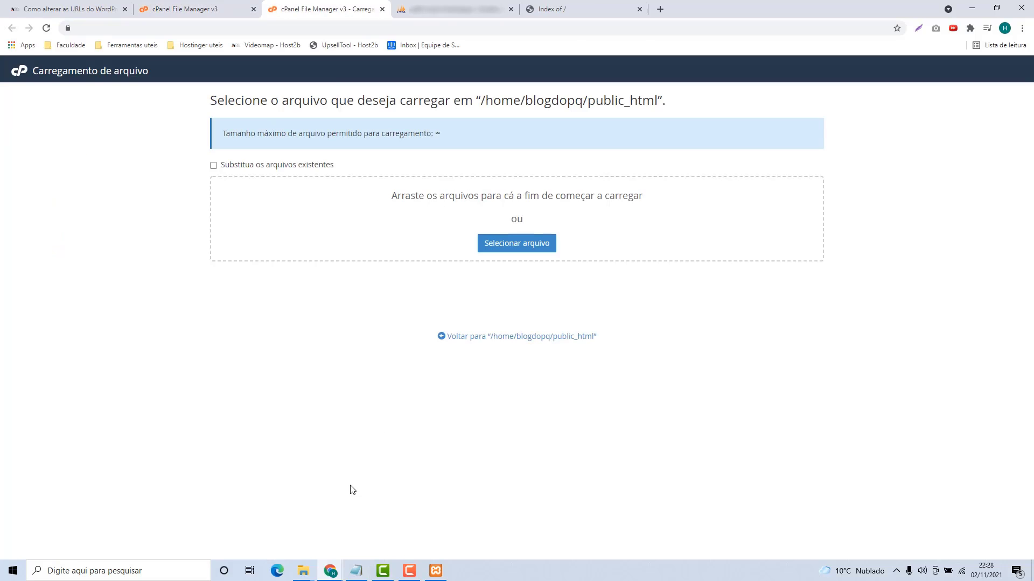
left_click(303, 569)
left_click(339, 541)
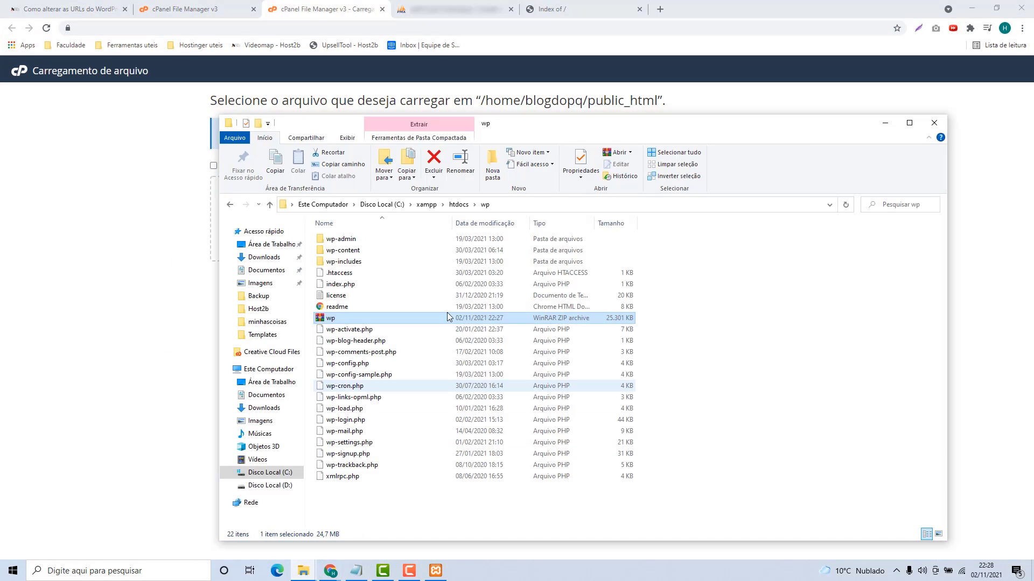
left_click_drag(532, 131, 518, 282)
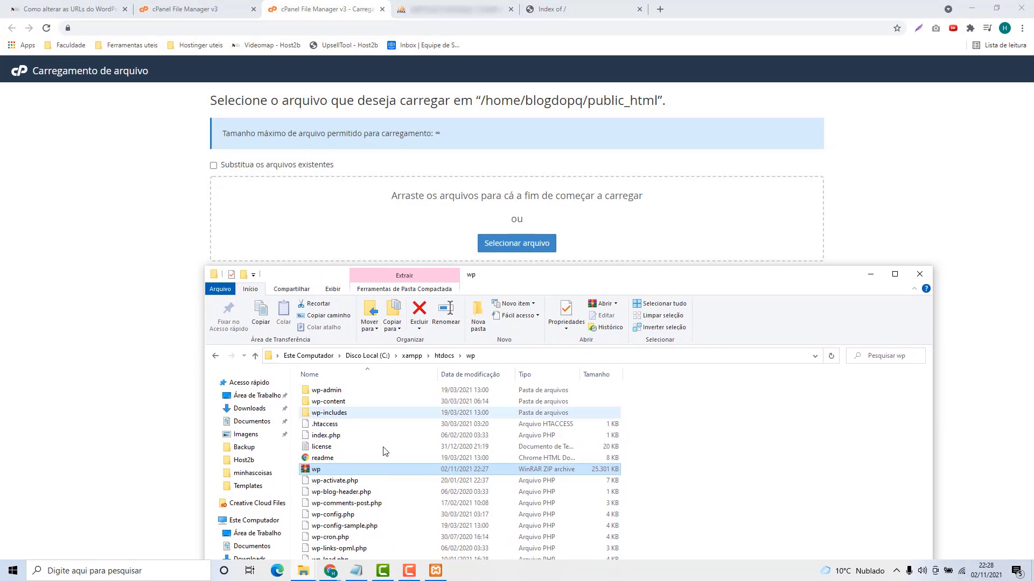
left_click_drag(320, 471, 526, 212)
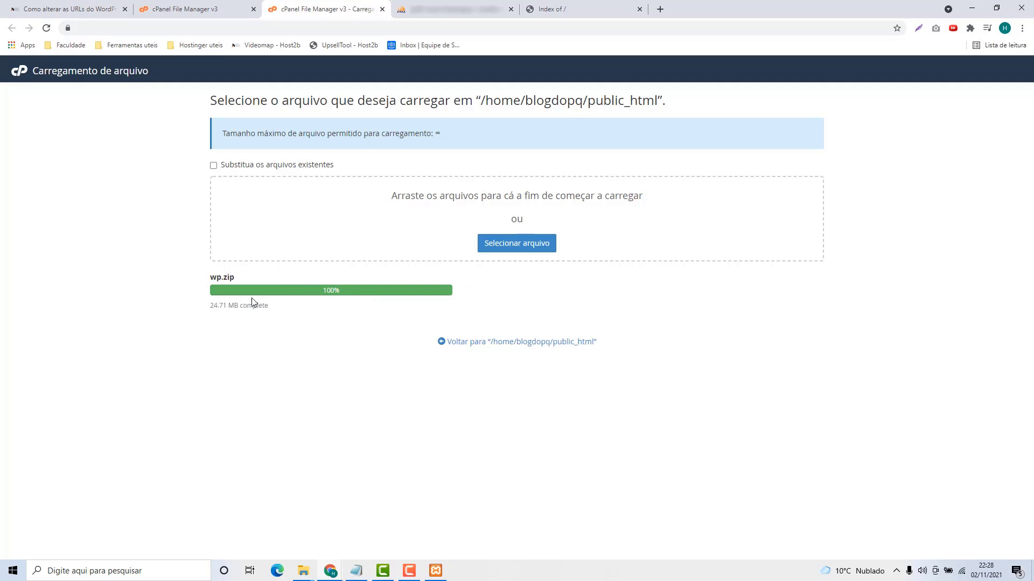
- Return to public_html in the File Manager and extract wp.zip into /public_html
left_click(462, 343)
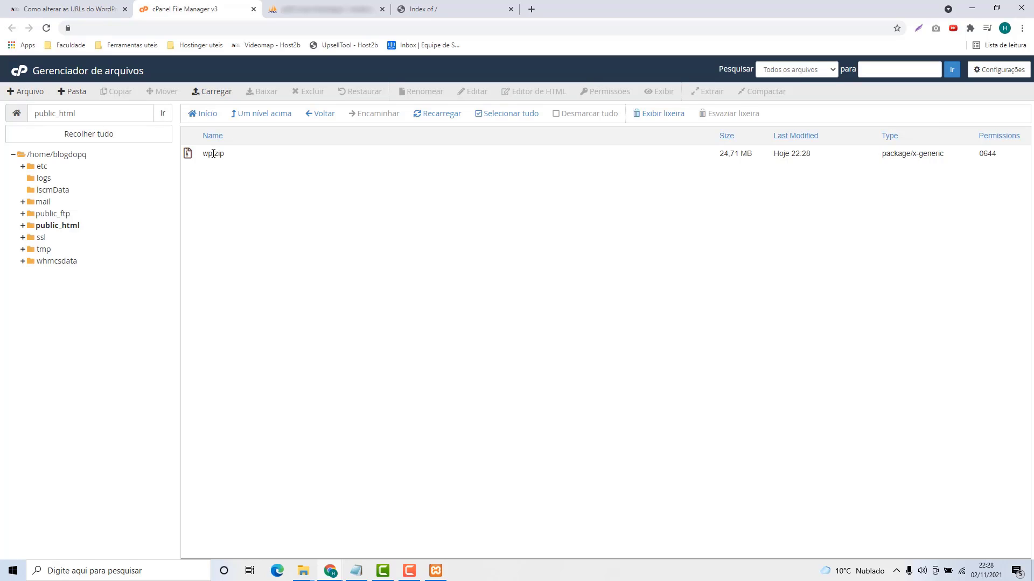
left_click(234, 160)
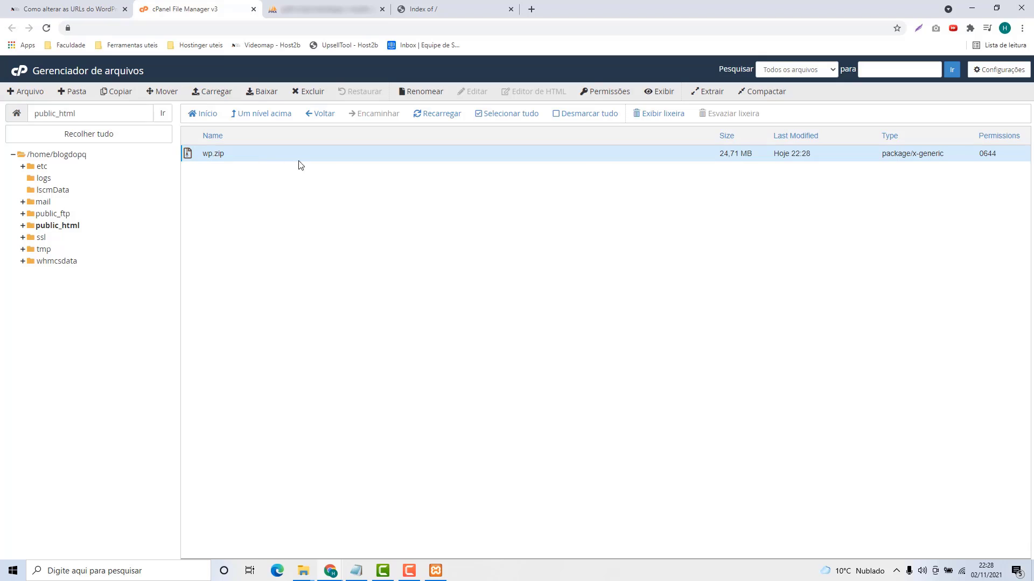
left_click(706, 94)
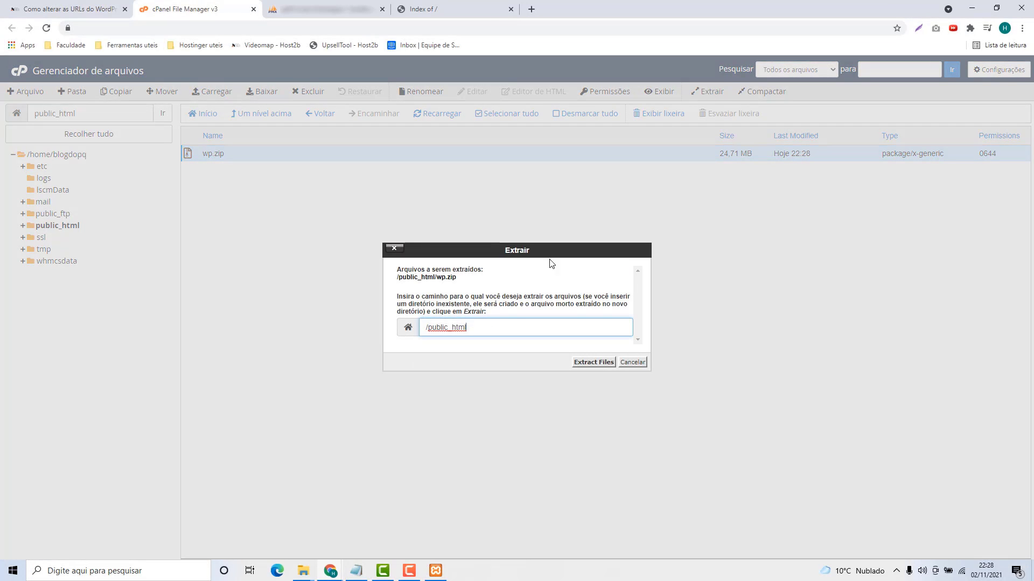
left_click(592, 362)
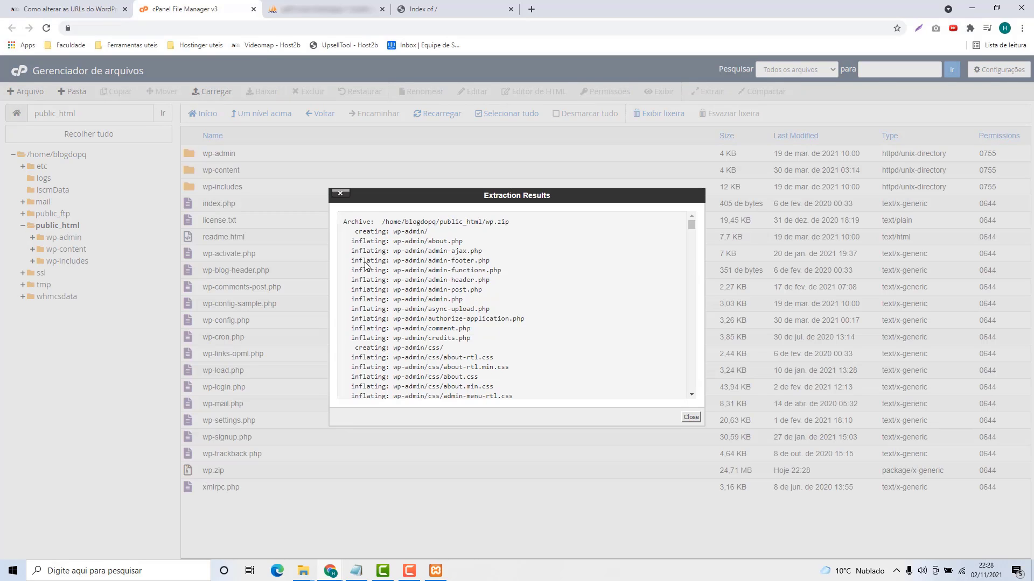
left_click(691, 417)
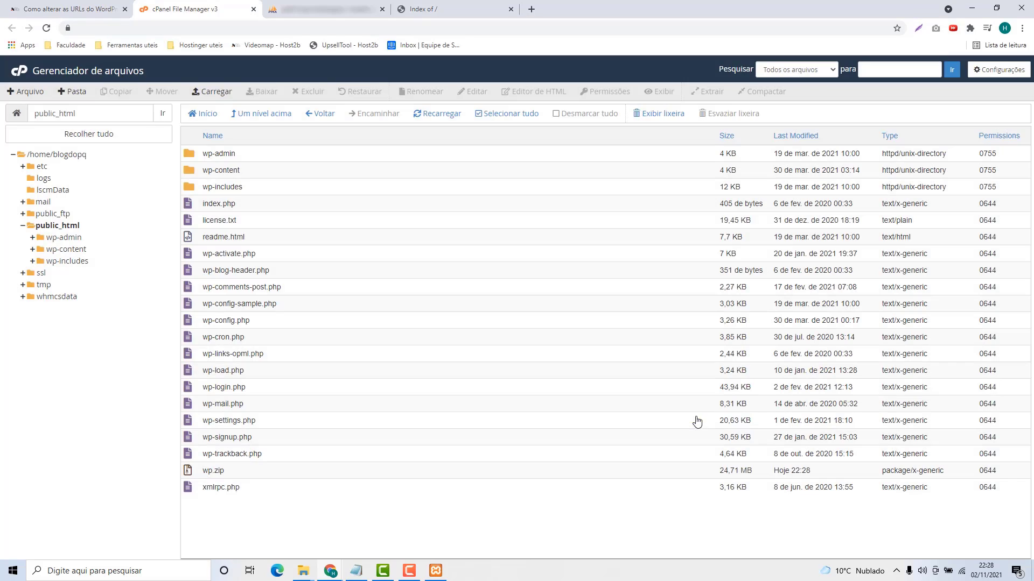
- Permanently delete wp.zip from public_html, bypassing the trash
left_click(245, 476)
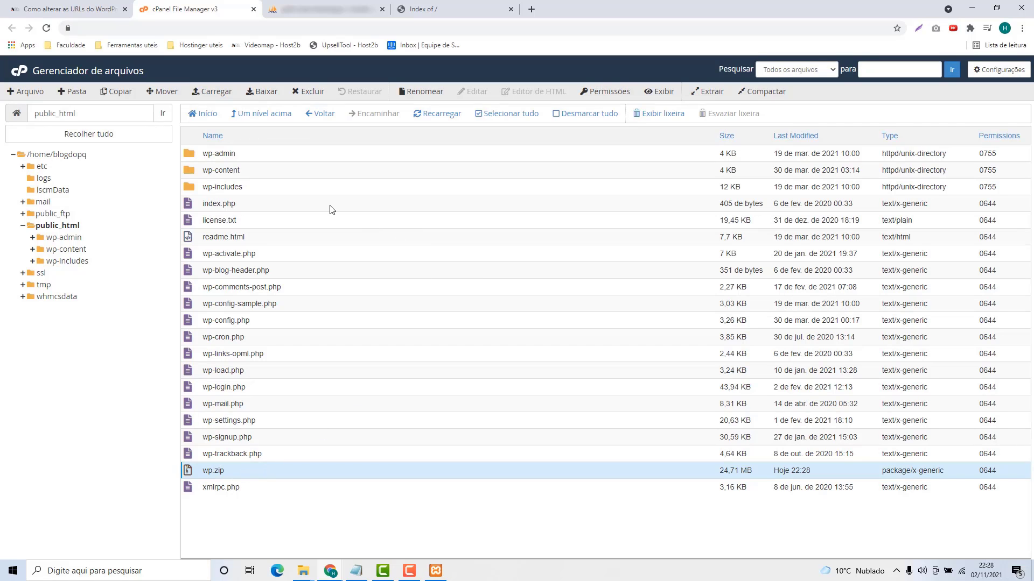
left_click(307, 92)
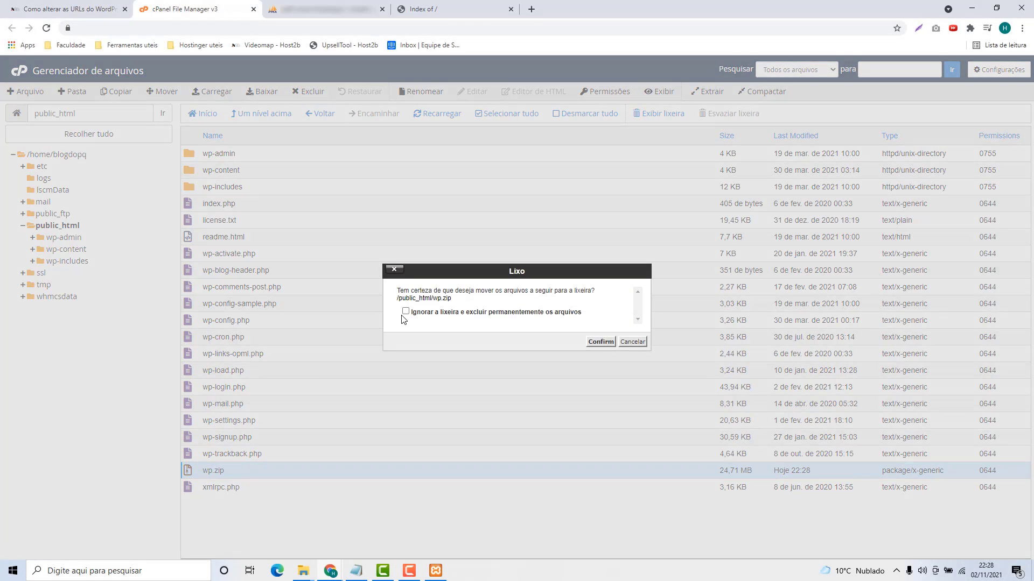
left_click(405, 312)
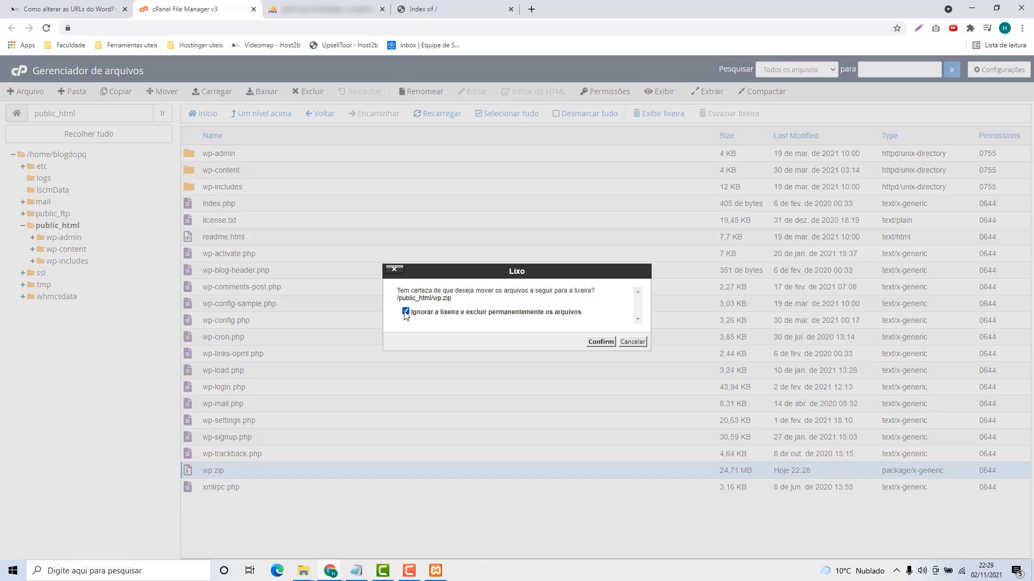
left_click(600, 342)
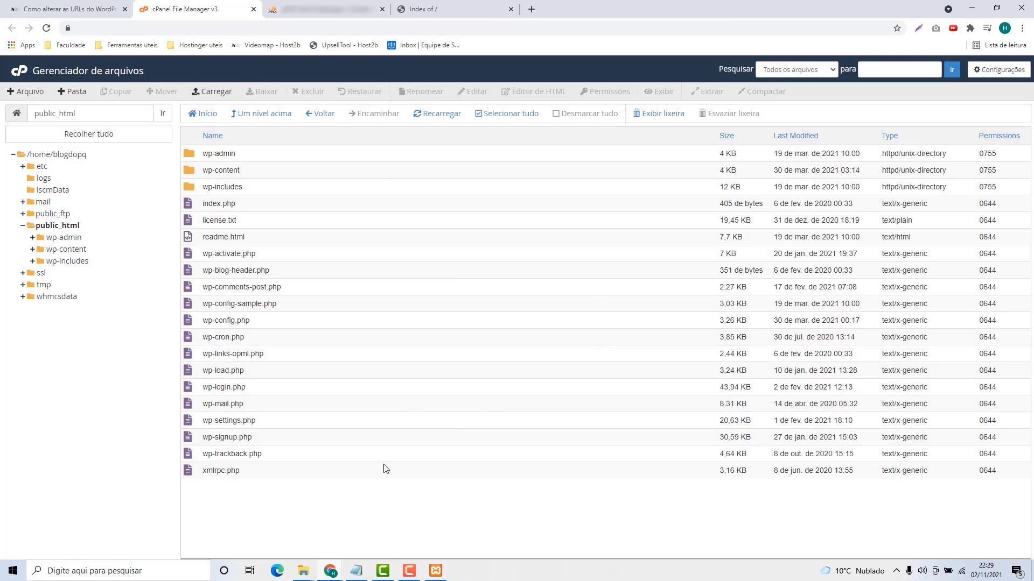
- Reload host2b.space and check how the migrated site responds
left_click(454, 10)
left_click(233, 28)
key("Return")
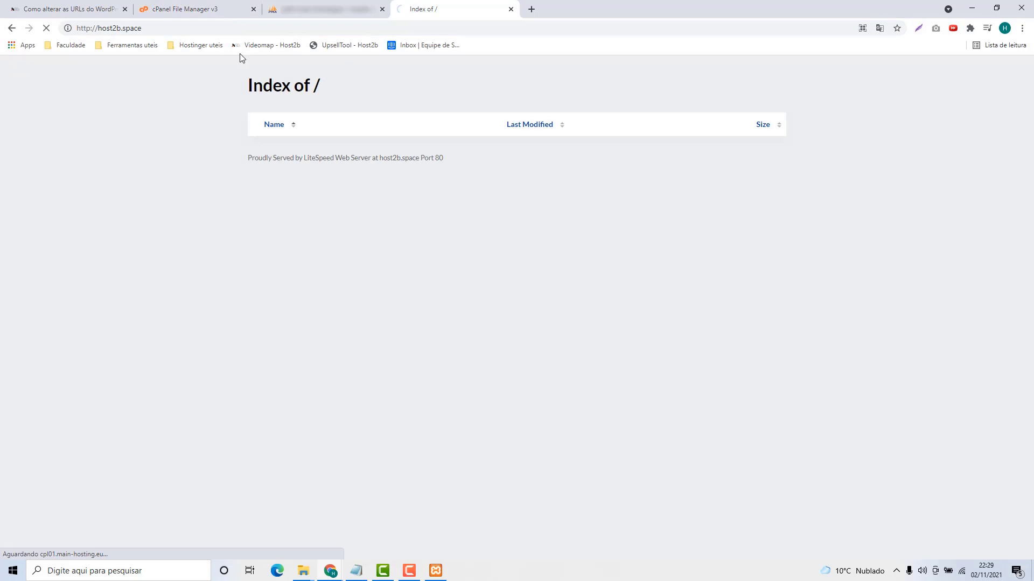
left_click_drag(330, 119, 687, 118)
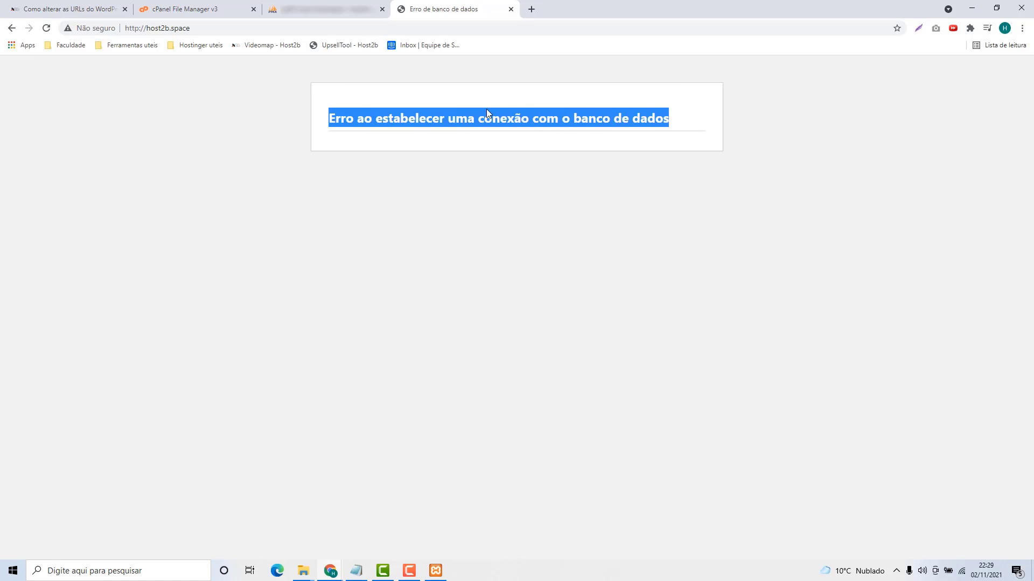
- Open the local phpMyAdmin through XAMPP's MySQL module and display the wordpress database
left_click(204, 9)
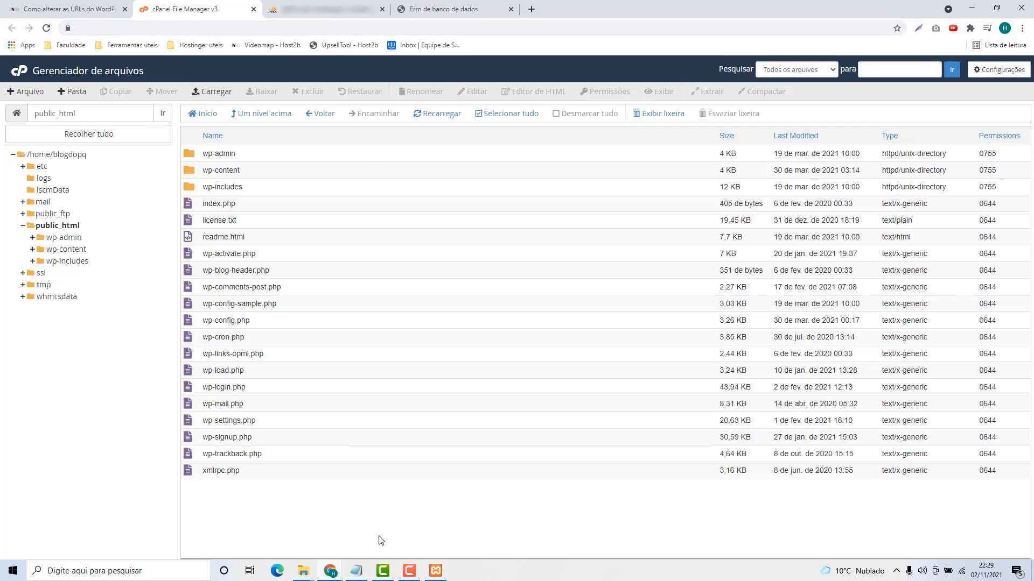
left_click(320, 14)
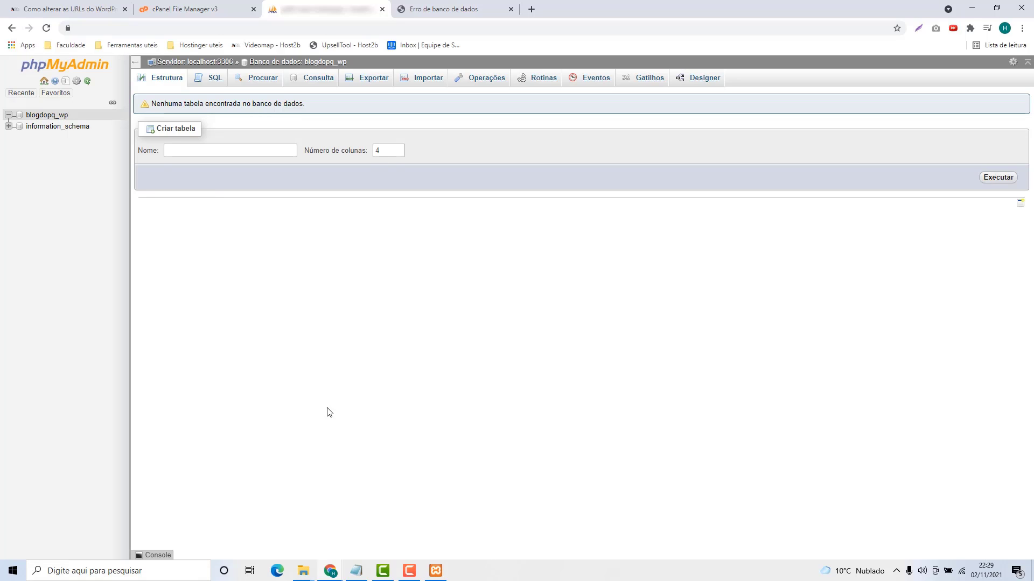
left_click(437, 572)
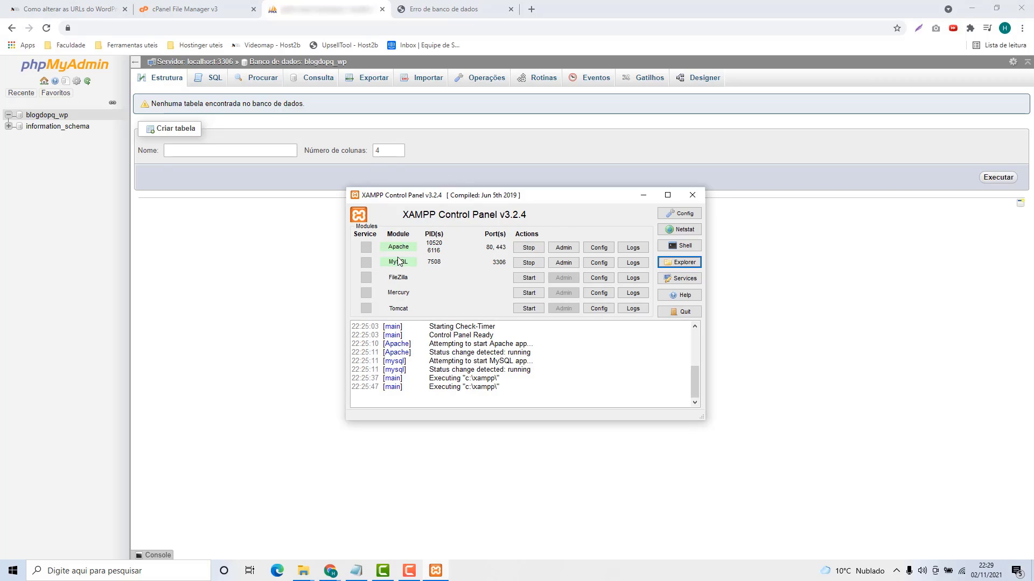
left_click(563, 263)
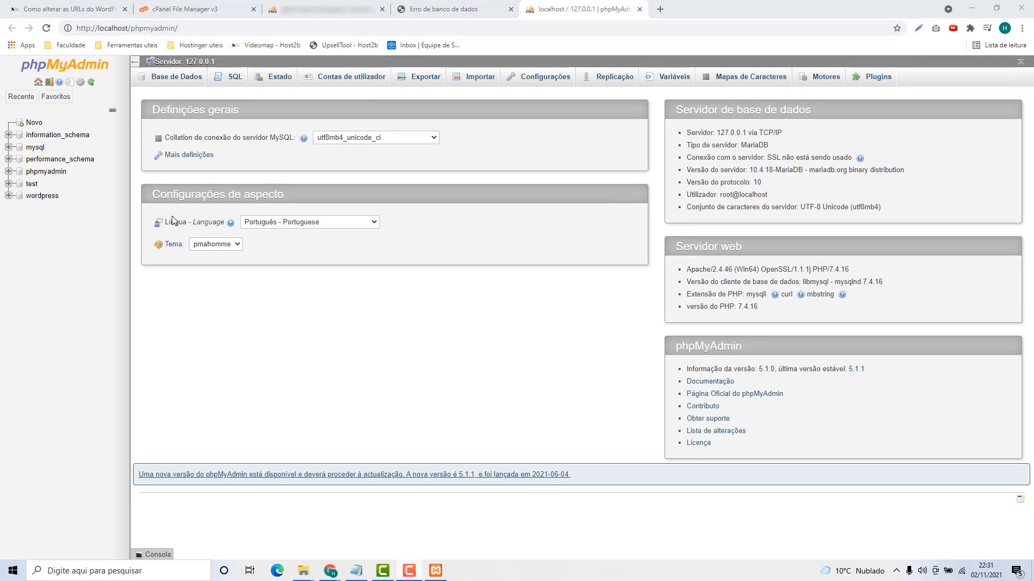
left_click(44, 197)
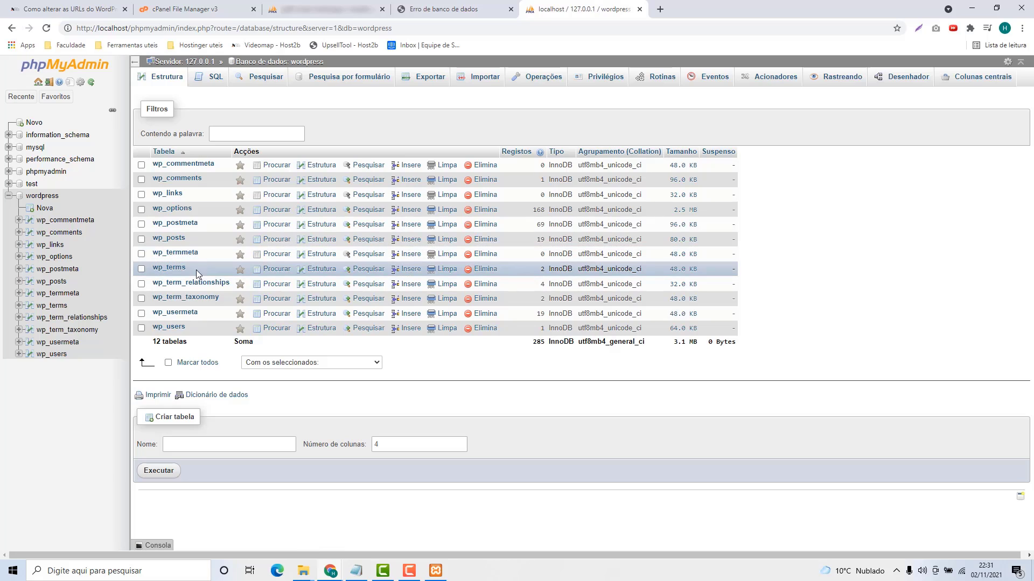
- Export the local wordpress database in SQL format using the quick export method
left_click(323, 10)
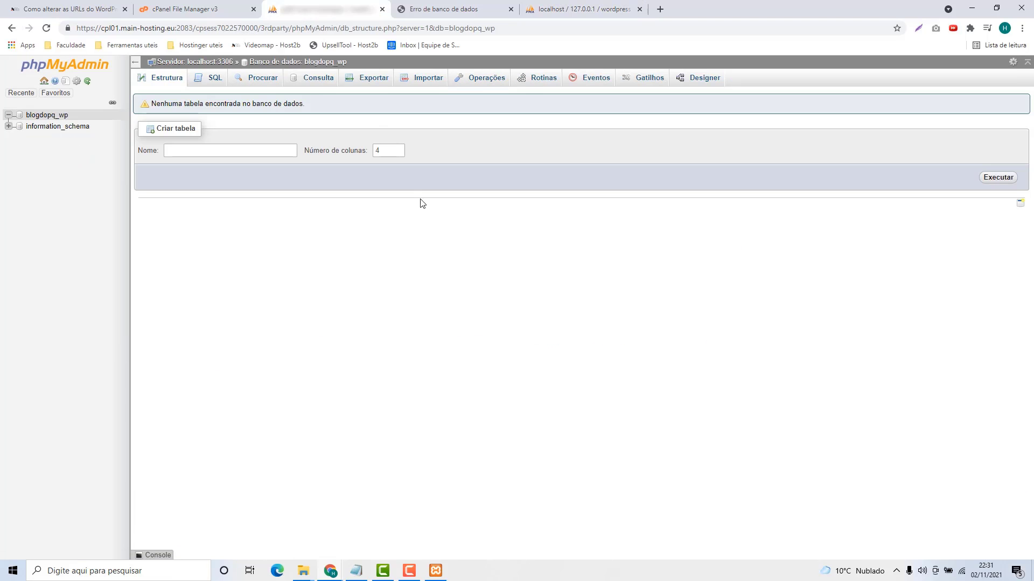
left_click(593, 9)
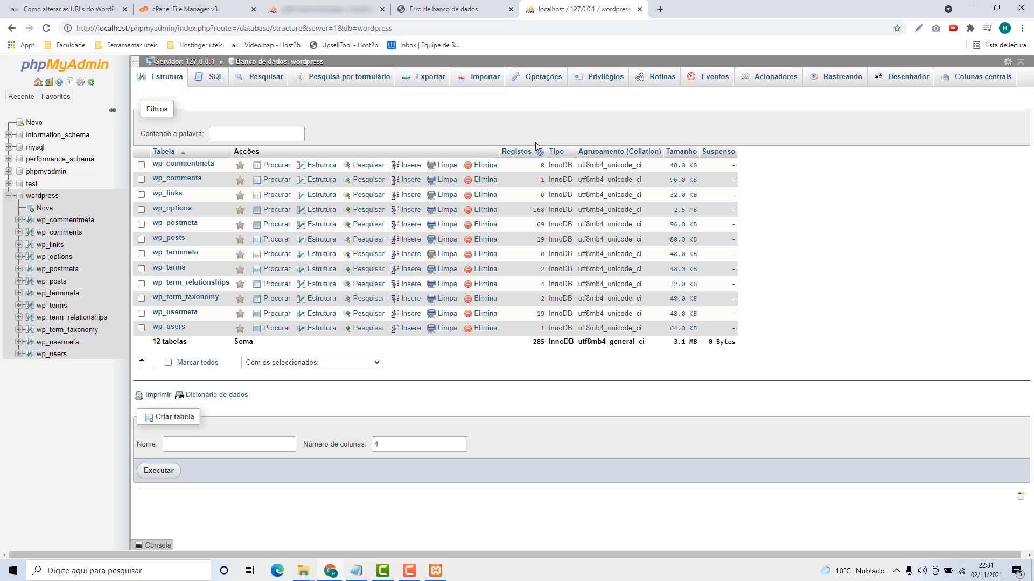
left_click(431, 80)
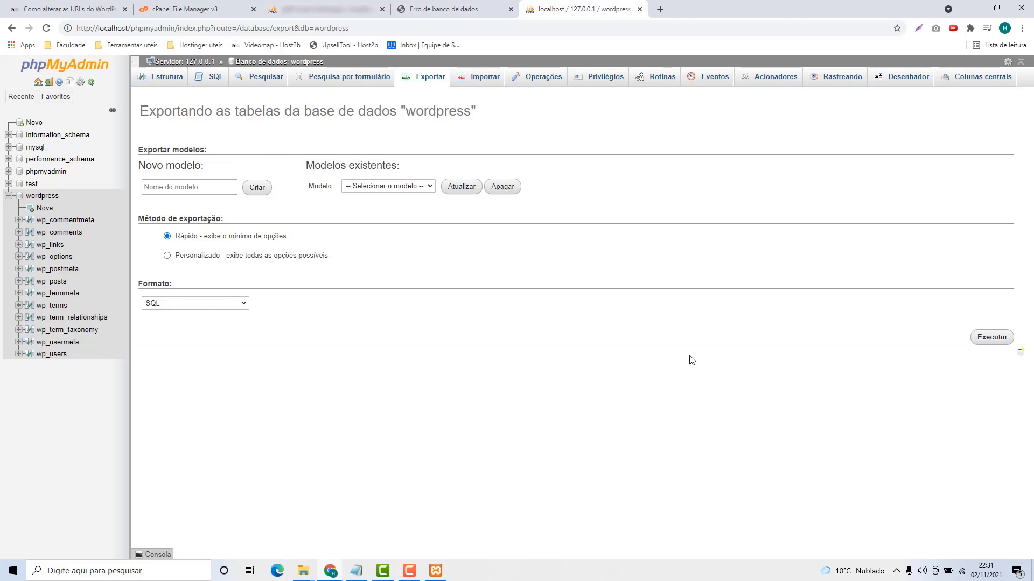
left_click(984, 337)
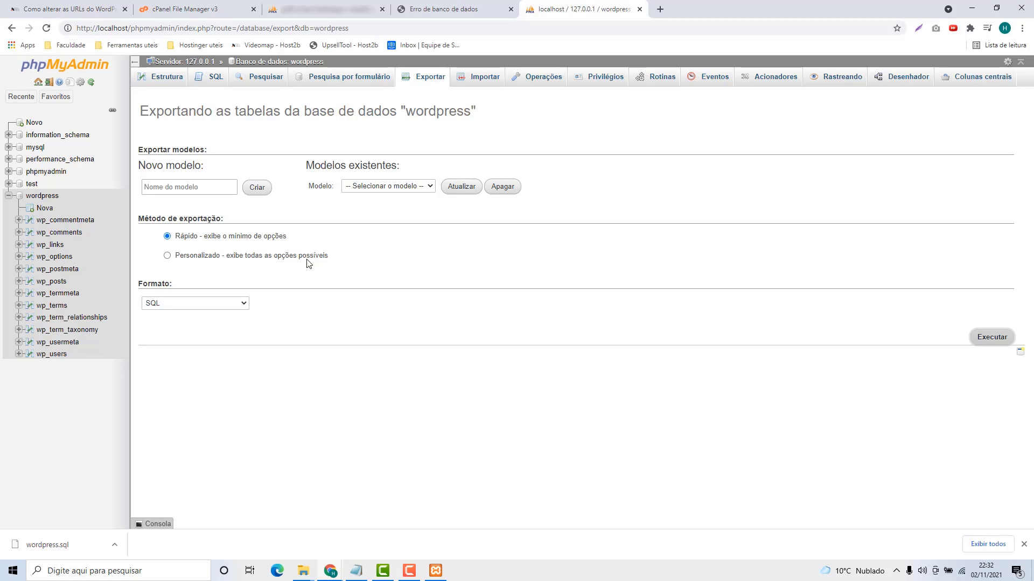
- In the hosting phpMyAdmin, import wordpress.sql from Downloads into the blogdopq_wp database
left_click(325, 9)
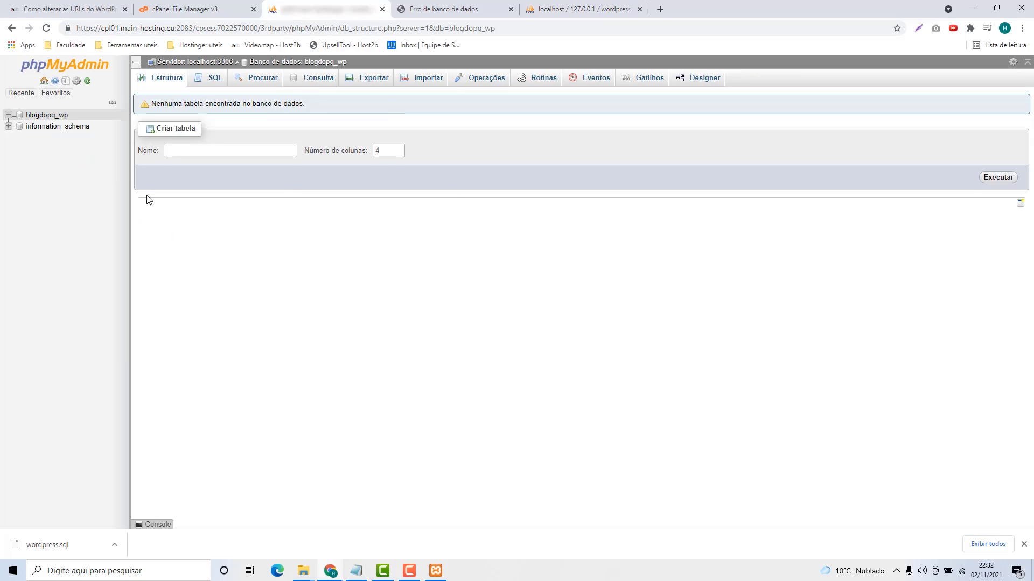
left_click(429, 84)
left_click(422, 82)
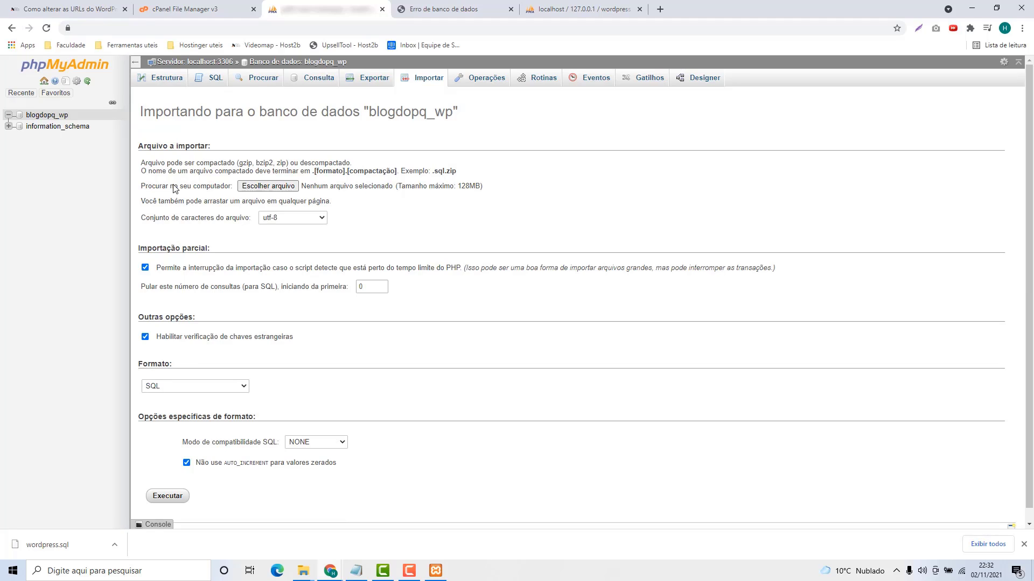
left_click(268, 186)
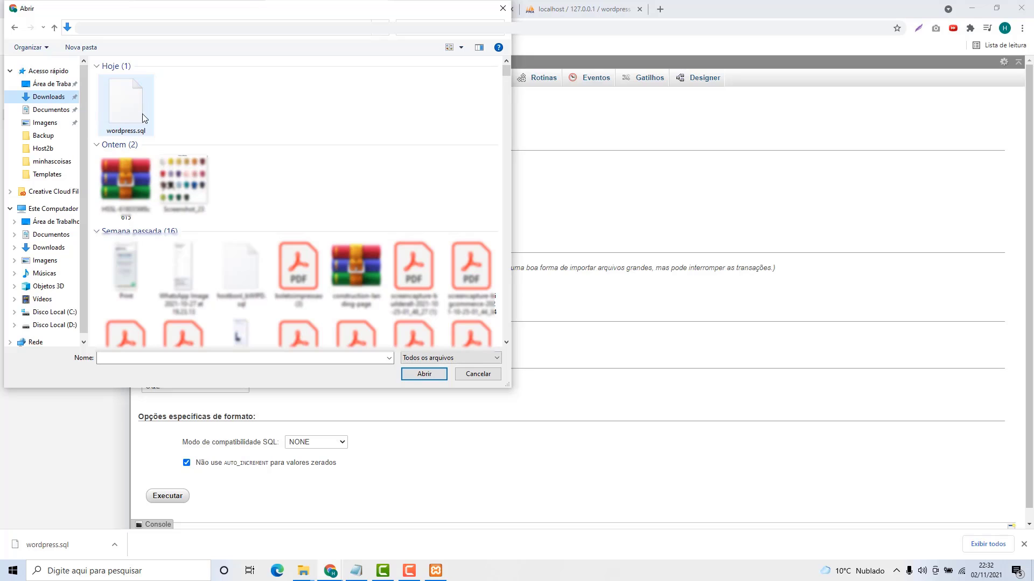
double_click(128, 107)
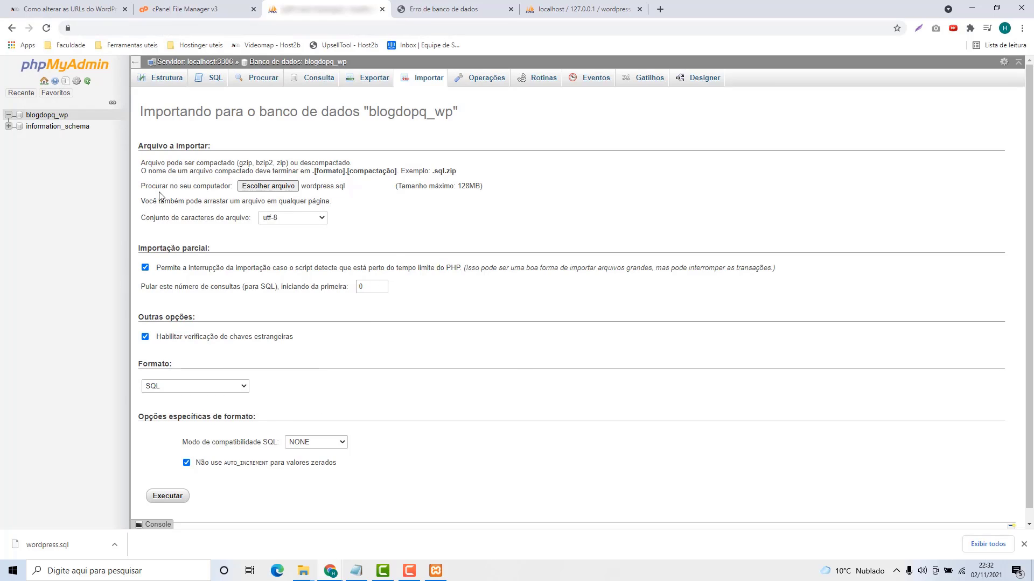
left_click(168, 495)
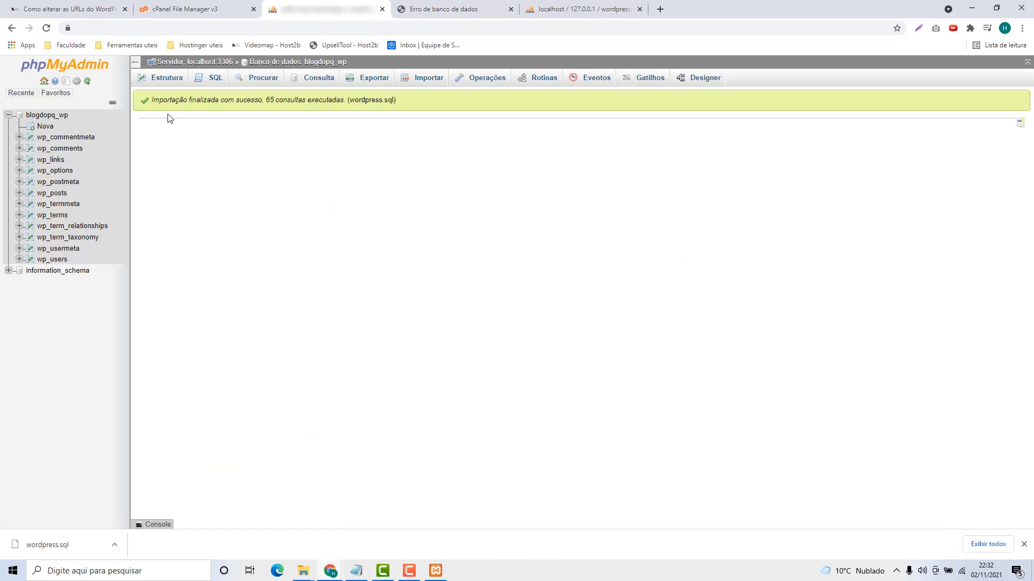
- List the tables of blogdopq_wp and open the records of the wp_options table
left_click(54, 116)
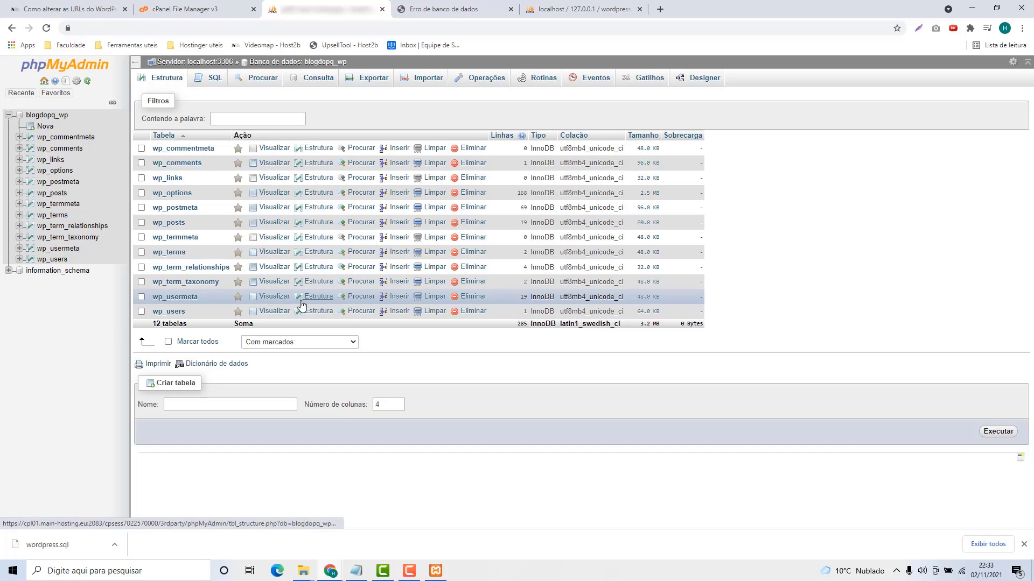
left_click(1023, 543)
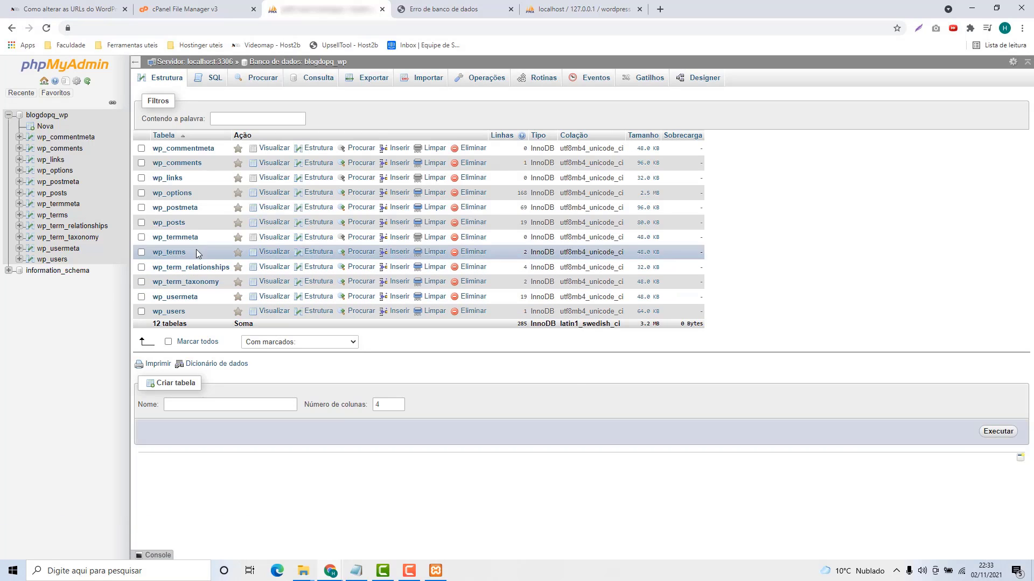
left_click(166, 195)
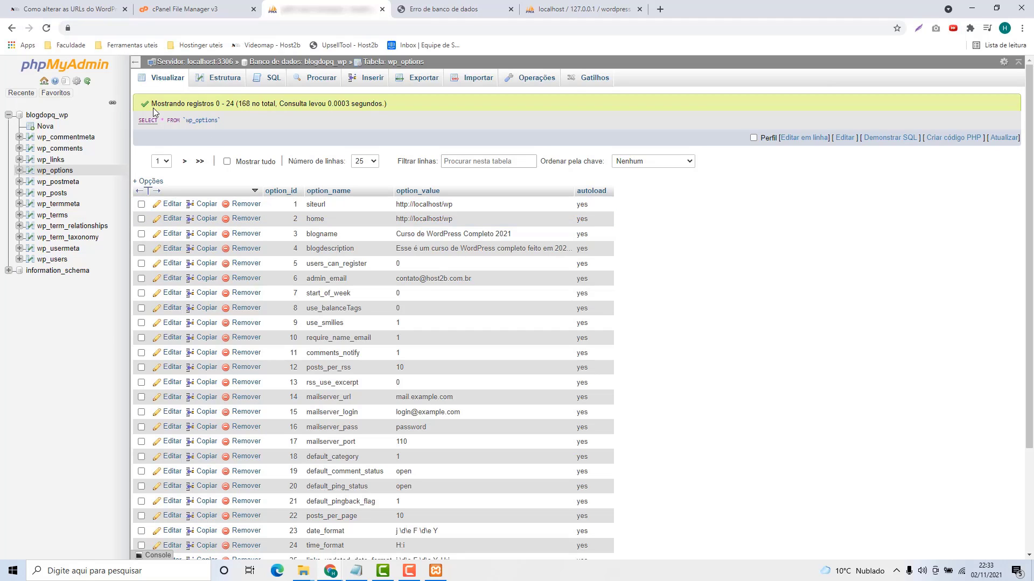
- Copy the two UPDATE wp_posts statements from the host2b article "Como alterar as URLs do WordPress"
left_click(65, 11)
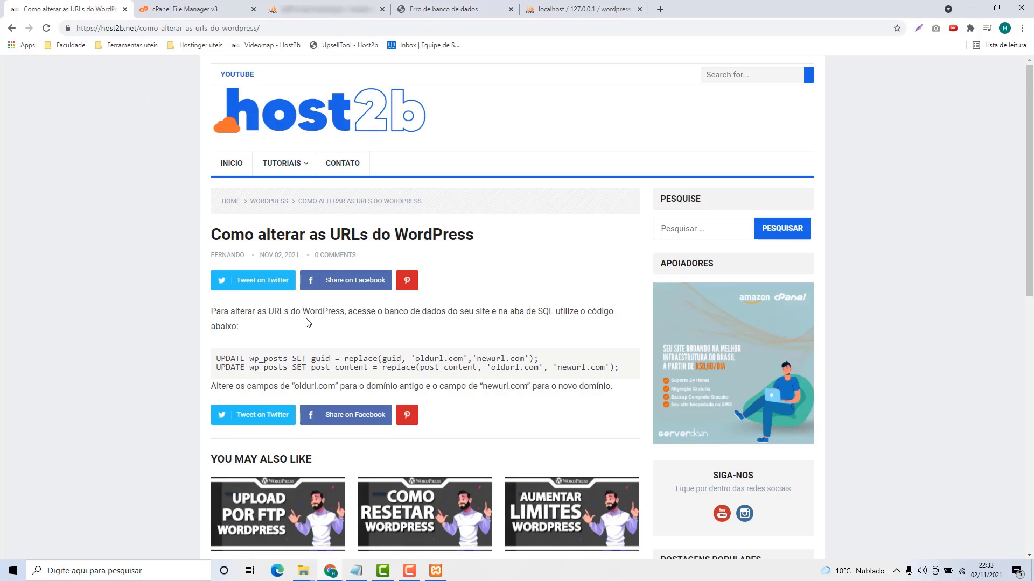
scroll(307, 322, "down", 1)
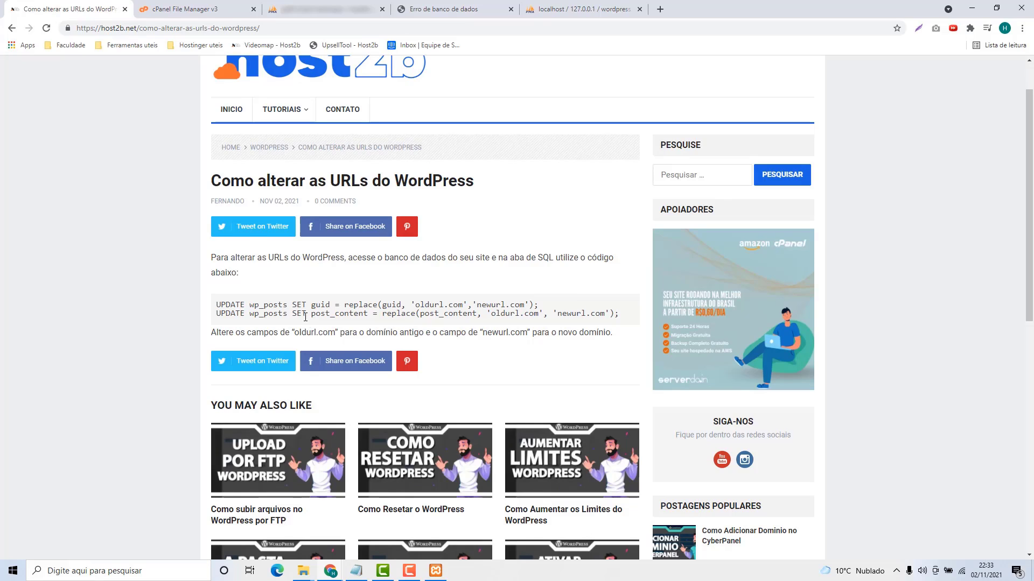
left_click_drag(217, 303, 627, 318)
key("ctrl+c")
left_click(219, 316)
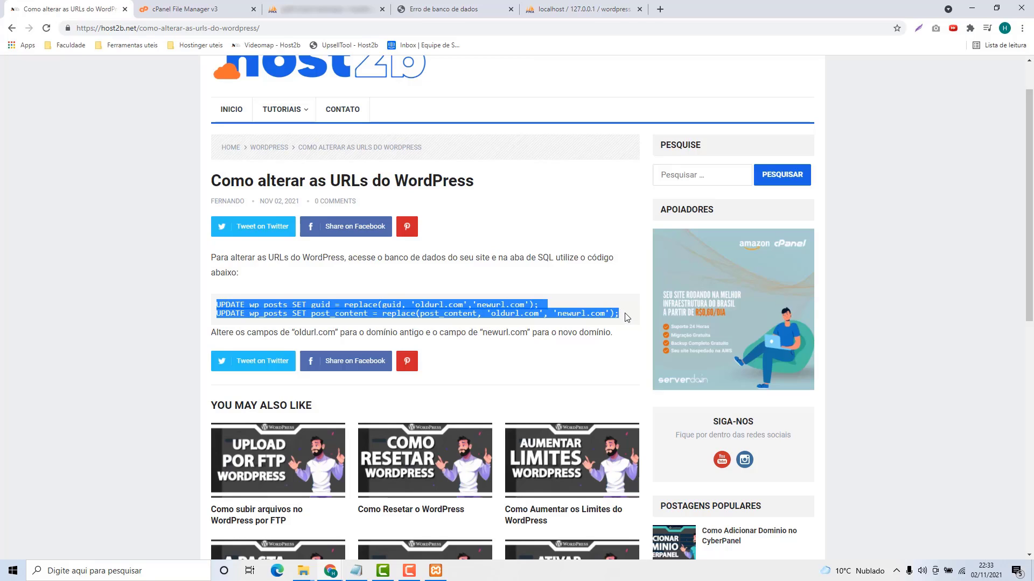
- Open the hosting phpMyAdmin SQL editor in a new browser tab and replace the default query with the copied UPDATE wp_posts statements
left_click(332, 13)
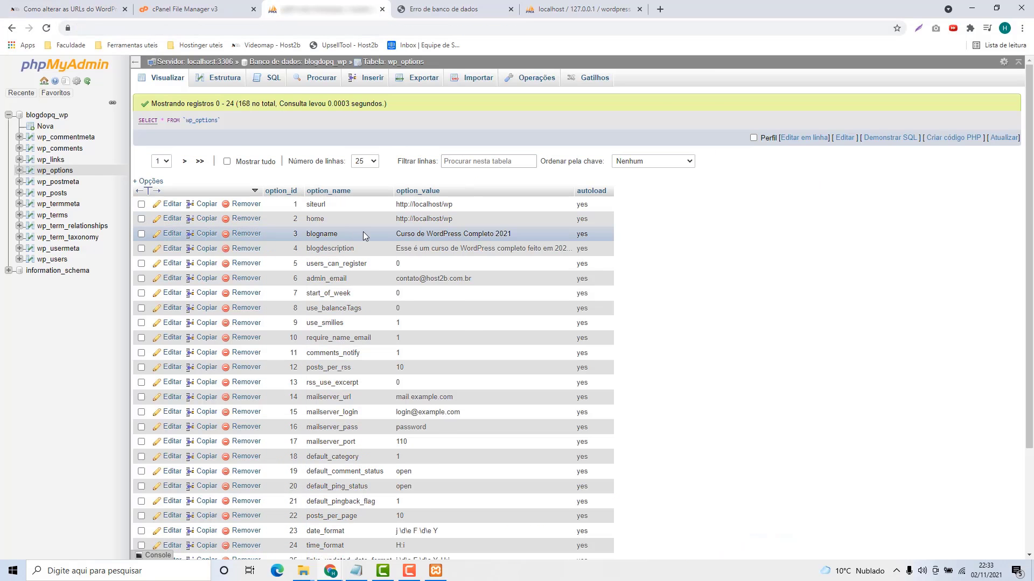
middle_click(274, 86)
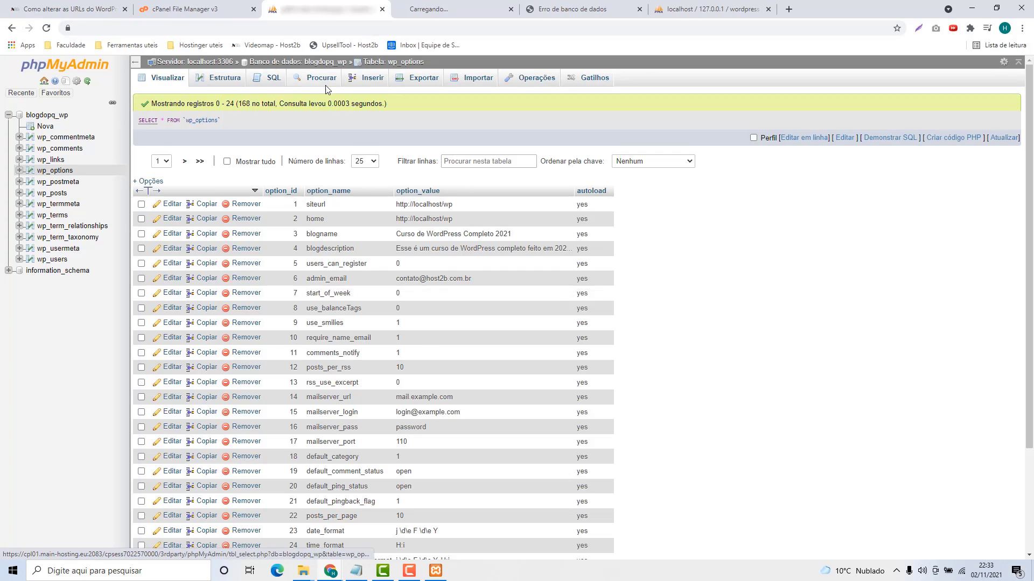
key("ctrl+Tab")
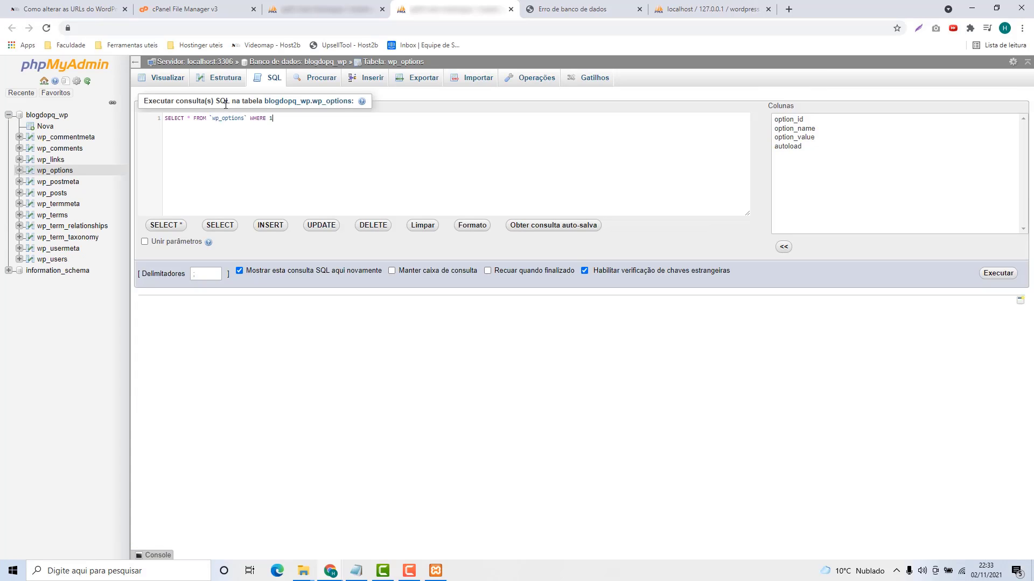
left_click_drag(288, 118, 164, 118)
key("BackSpace")
key("ctrl+v")
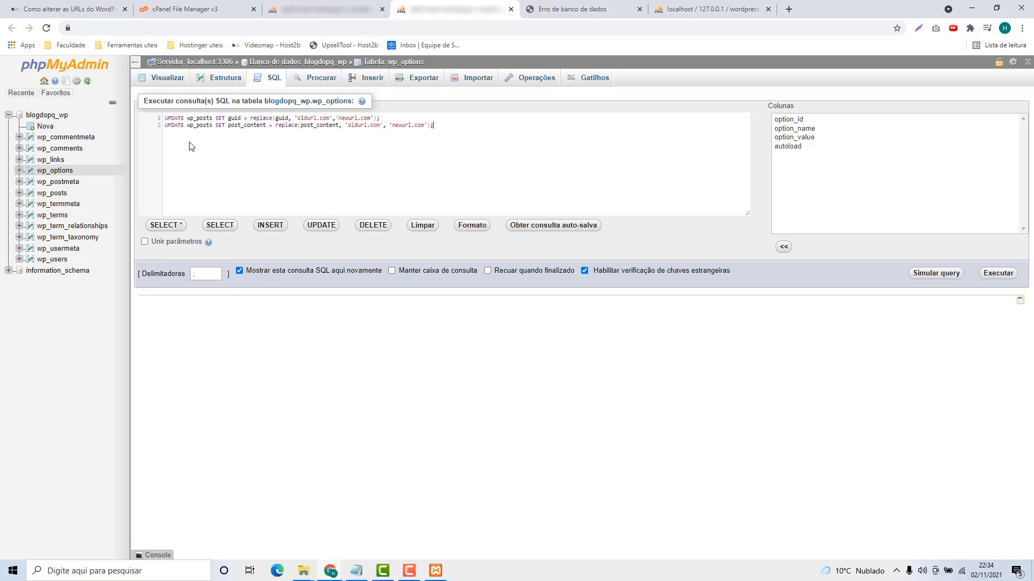